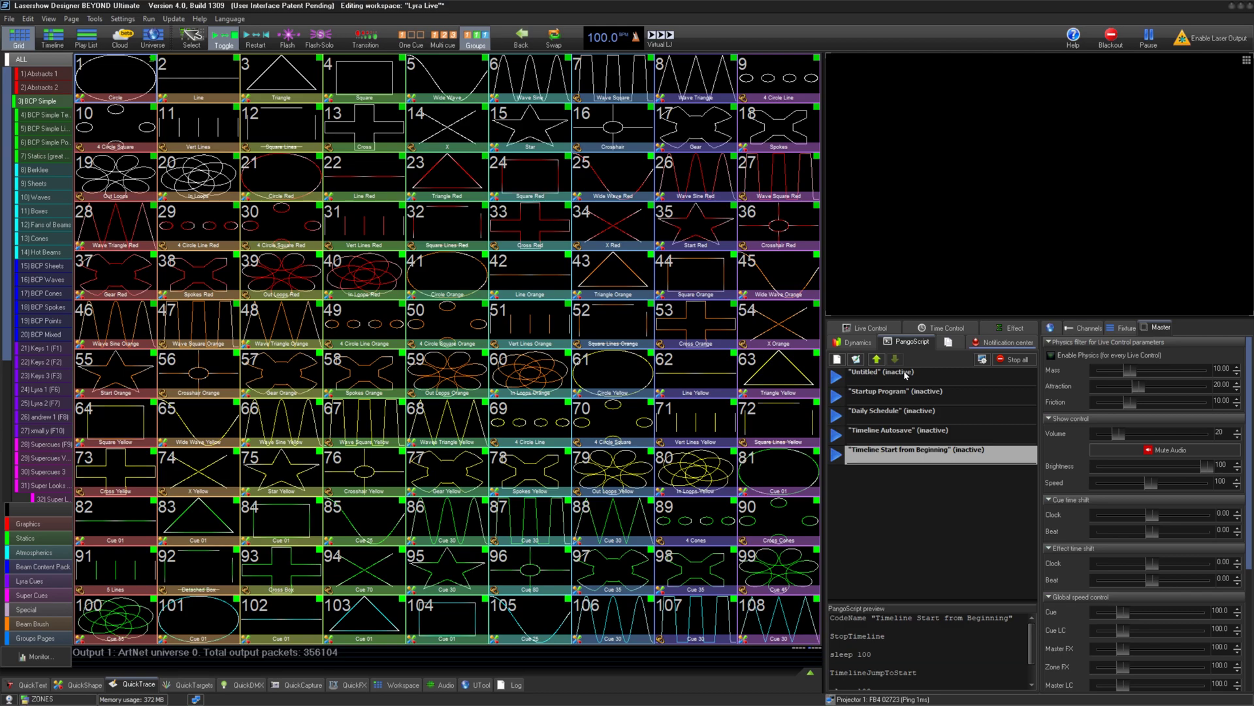
- Select the Untitled script in the PangoScript list to preview its code
{"action": "left_click", "coordinate": [906, 375]}
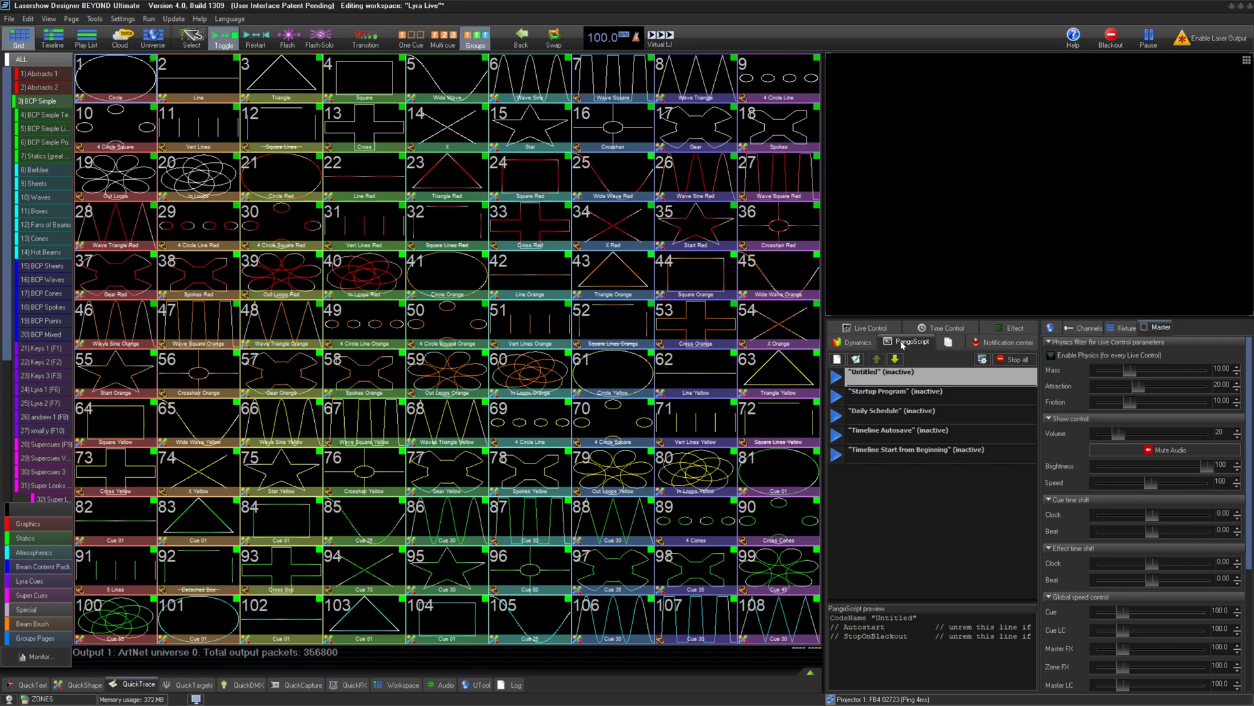
{"action": "left_click", "coordinate": [899, 329]}
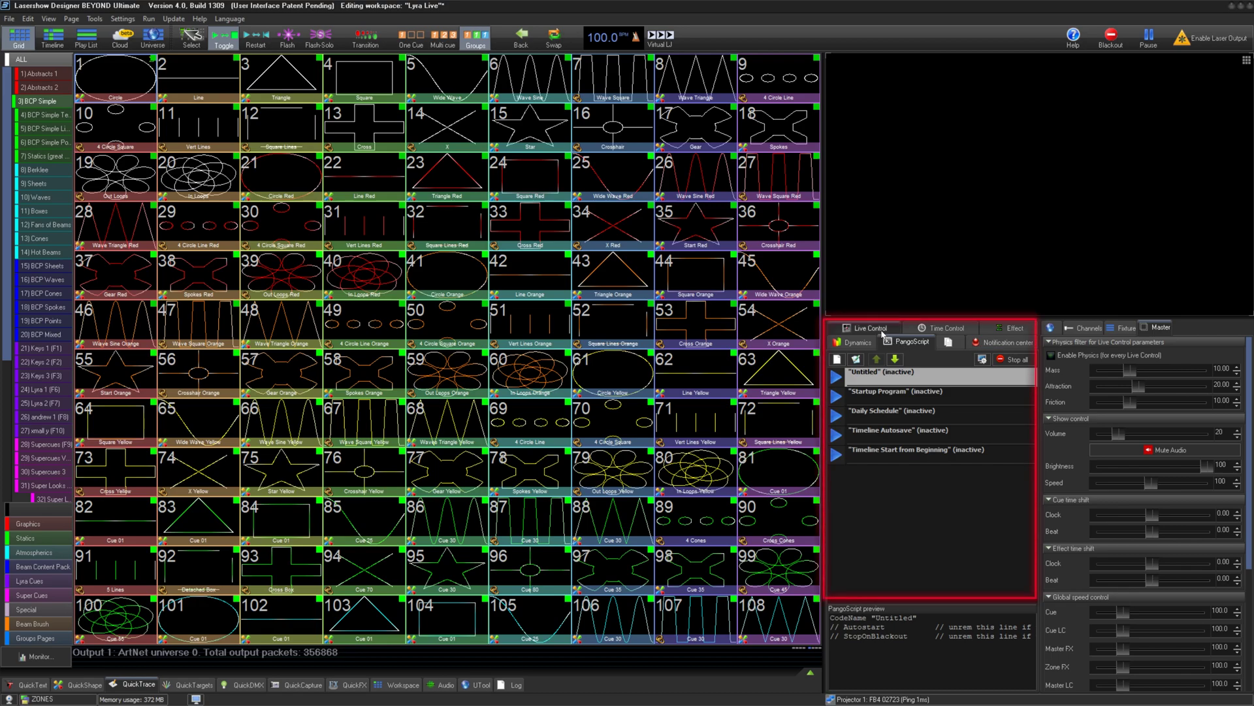
{"action": "left_click", "coordinate": [914, 331]}
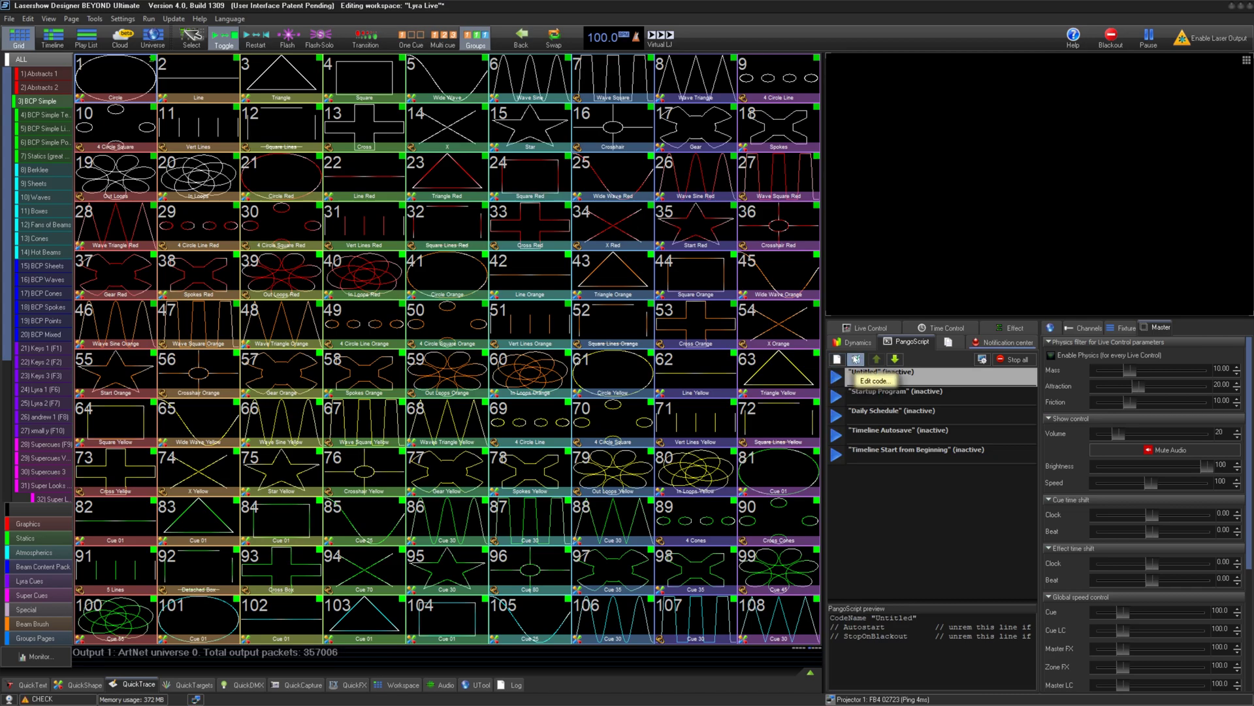
{"action": "left_click", "coordinate": [983, 360]}
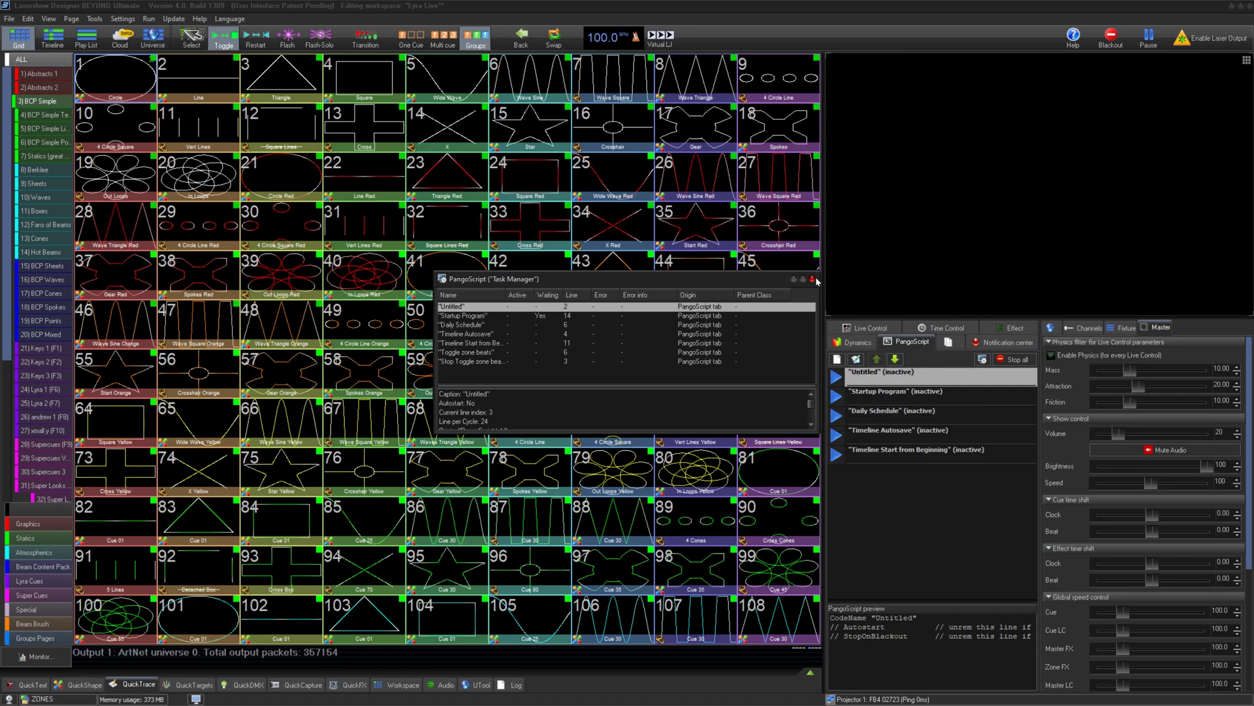
{"action": "left_click", "coordinate": [983, 360]}
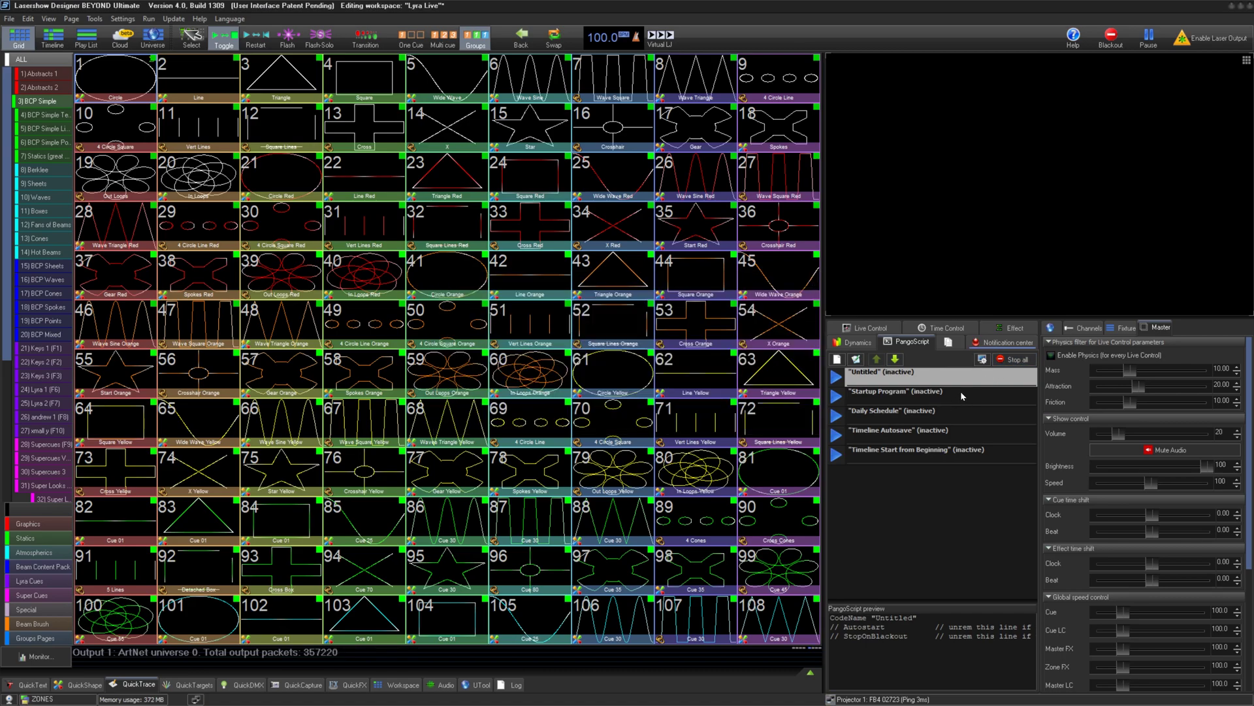
{"action": "right_click", "coordinate": [107, 68]}
{"action": "left_click", "coordinate": [146, 156]}
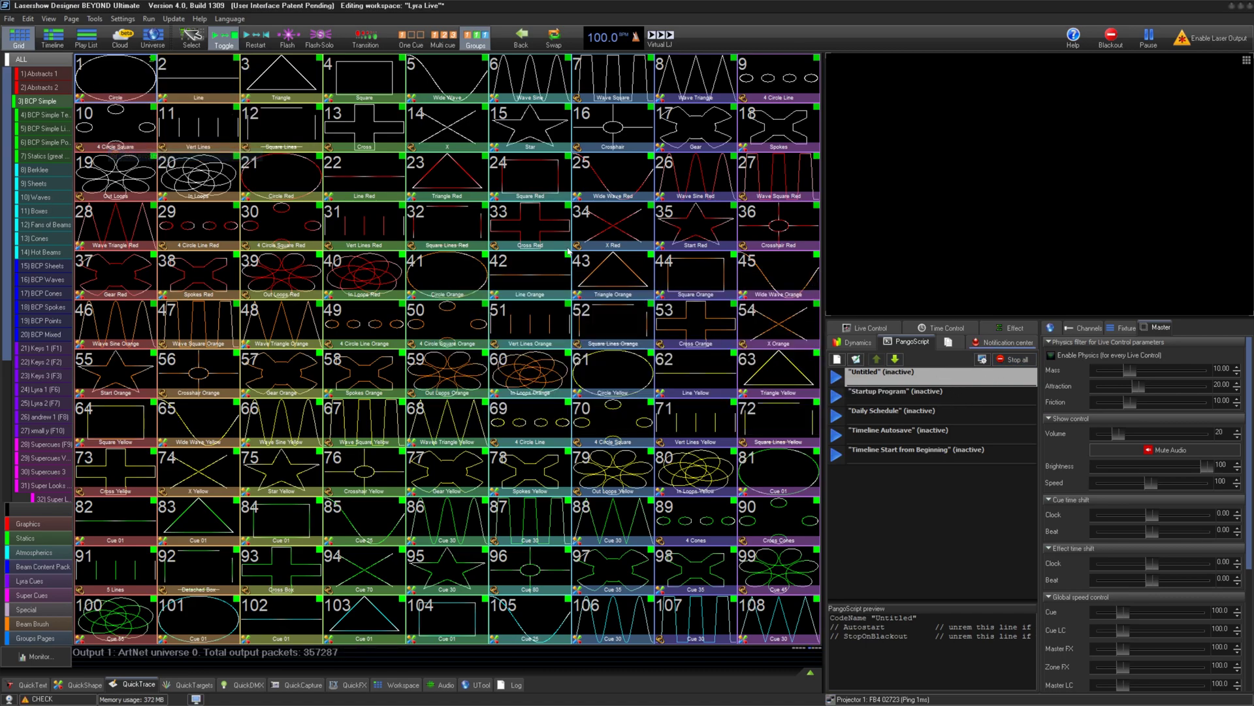
{"action": "left_click", "coordinate": [604, 246]}
{"action": "left_click", "coordinate": [703, 490]}
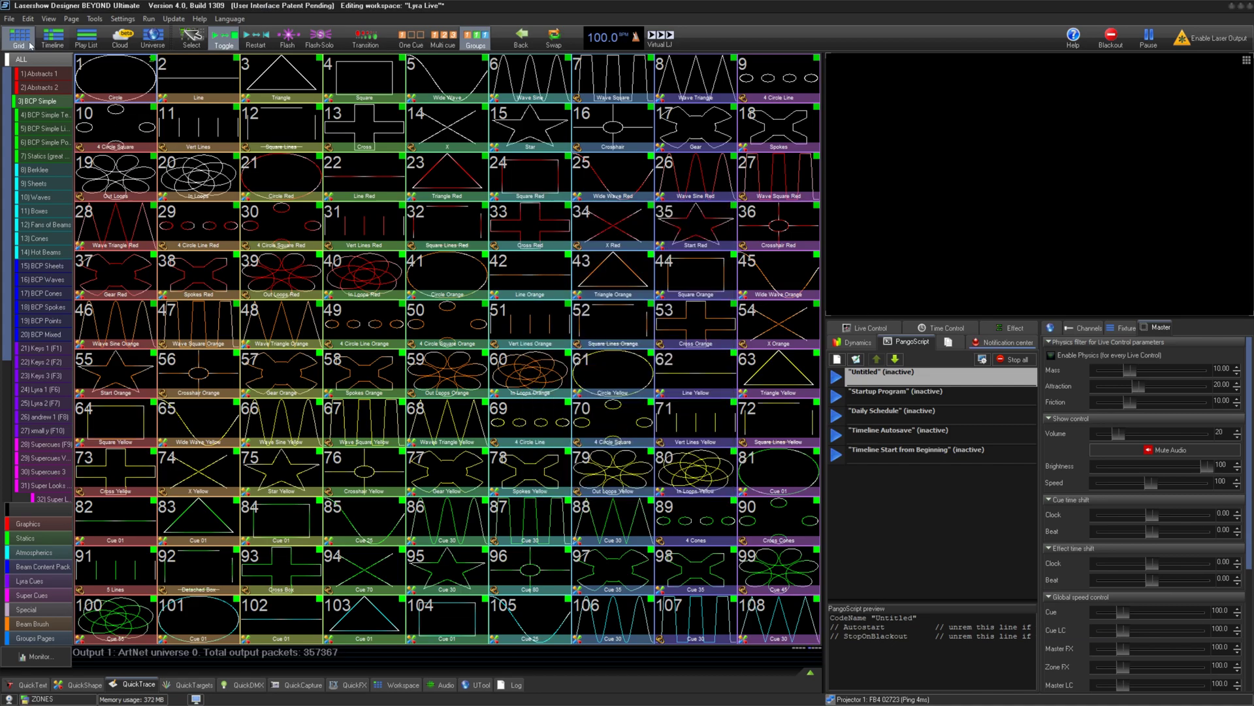
- On the timeline, open the Track 1 event's properties to see its scripts
{"action": "left_click", "coordinate": [52, 38]}
{"action": "right_click", "coordinate": [136, 157]}
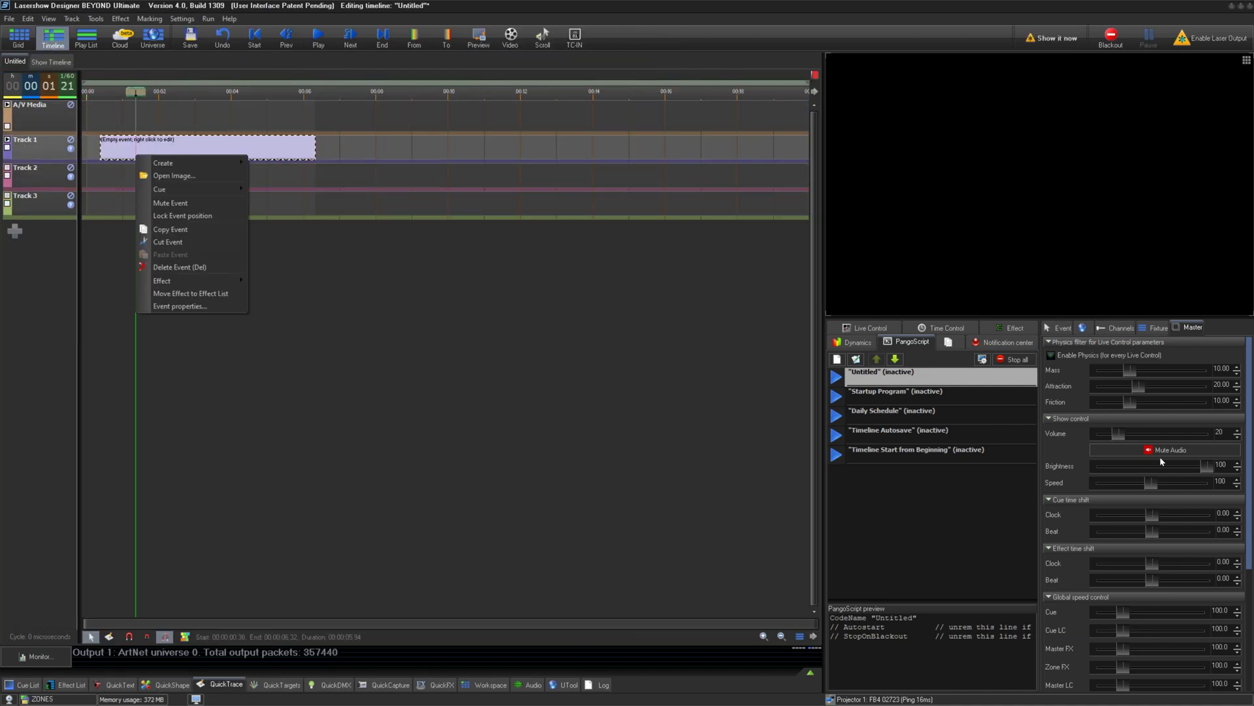
{"action": "left_click", "coordinate": [1063, 327]}
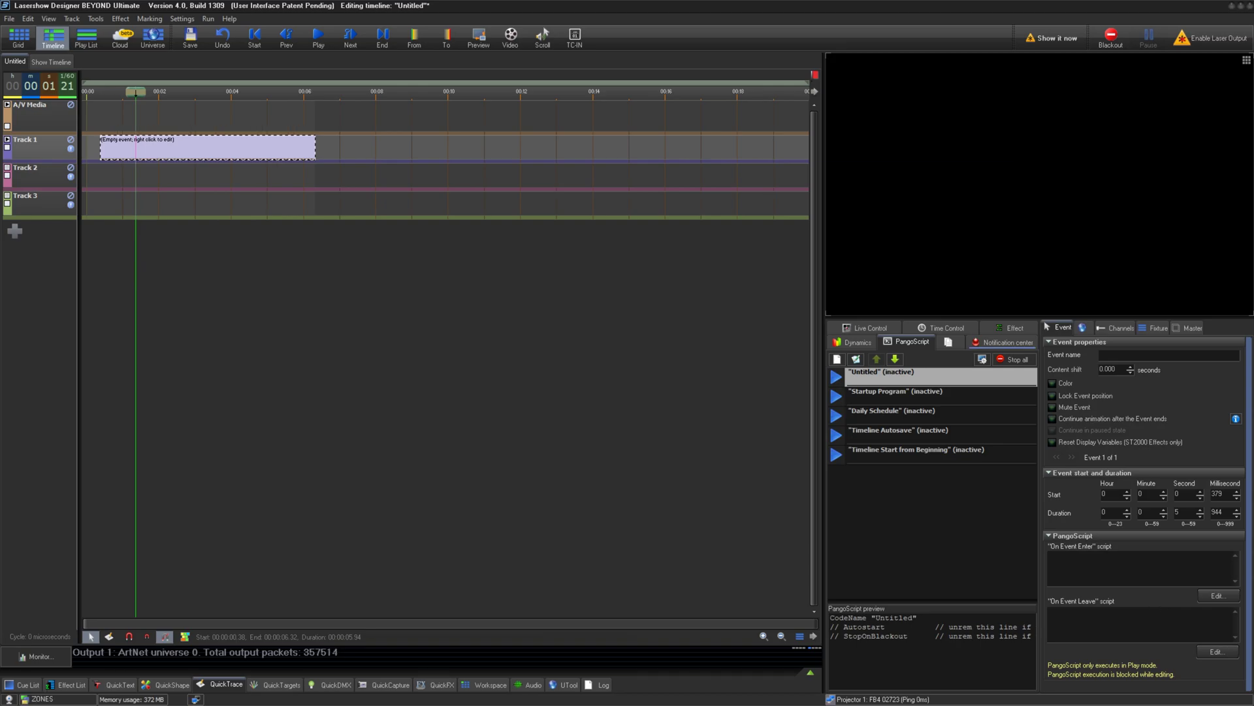
- Review the DMX to PangoScript settings and MIDI device 1's mapping settings, then close them
{"action": "left_click", "coordinate": [182, 19]}
{"action": "mouse_move", "coordinate": [192, 138]}
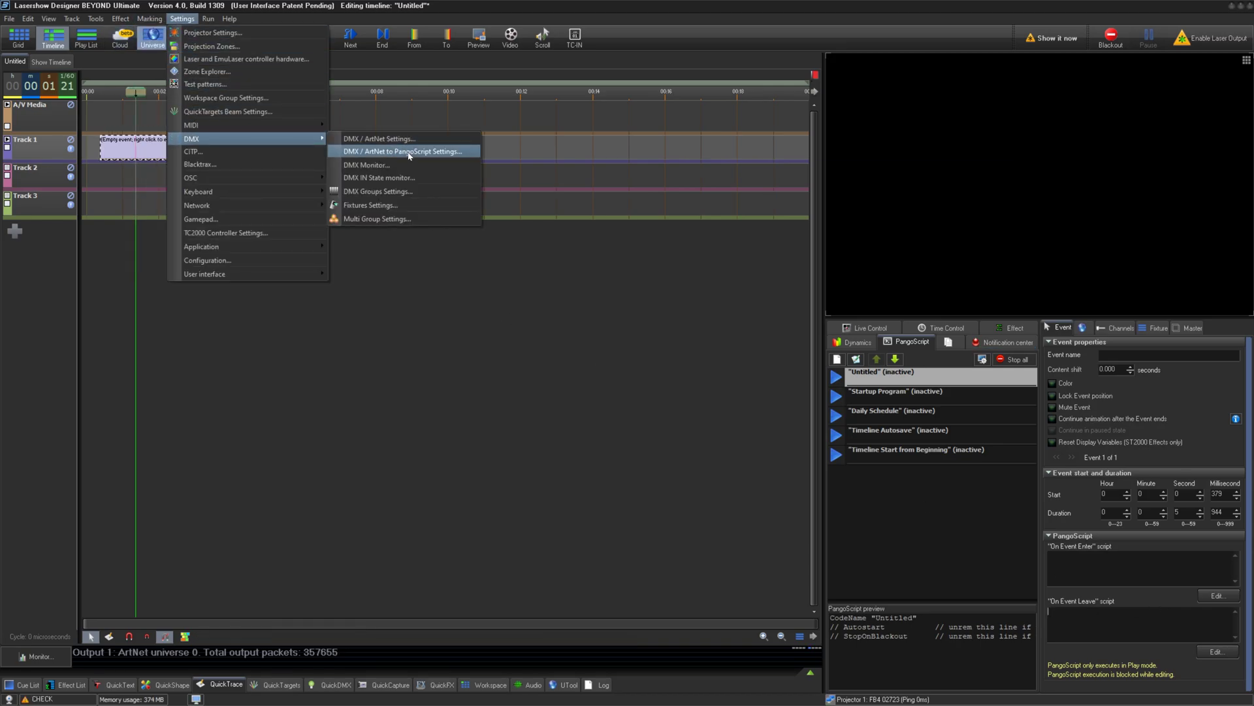
{"action": "left_click", "coordinate": [369, 124]}
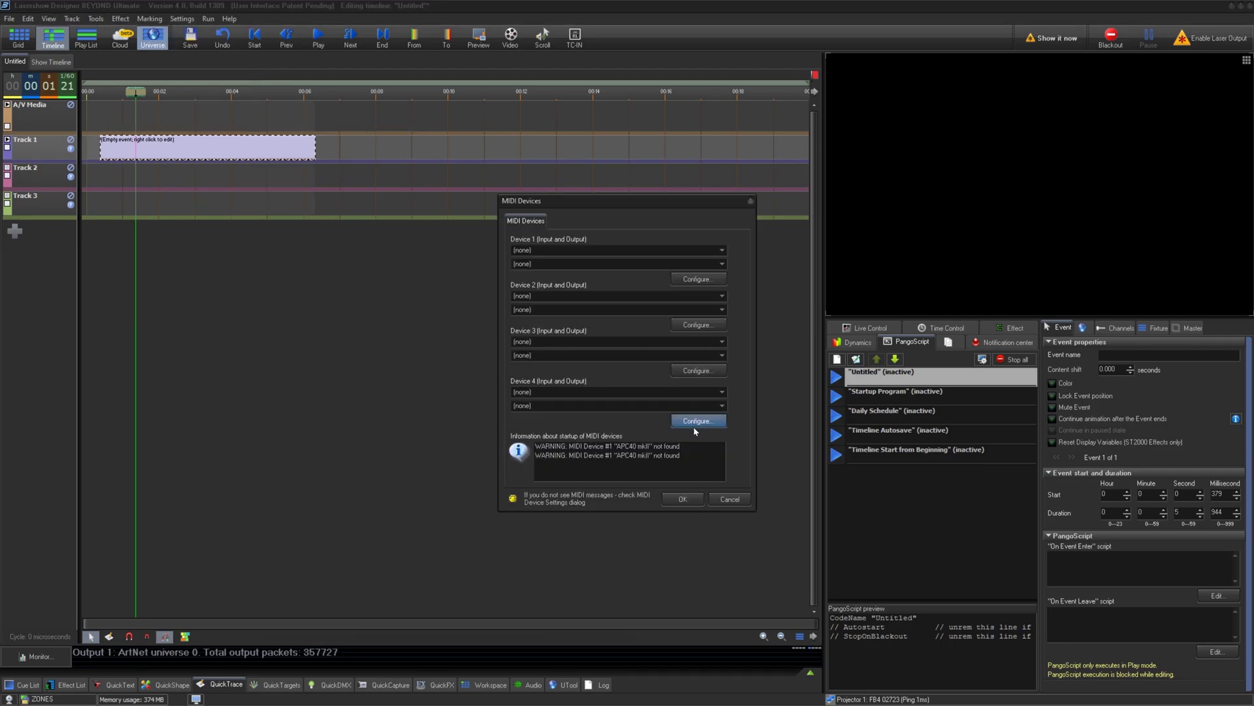
{"action": "left_click", "coordinate": [695, 280]}
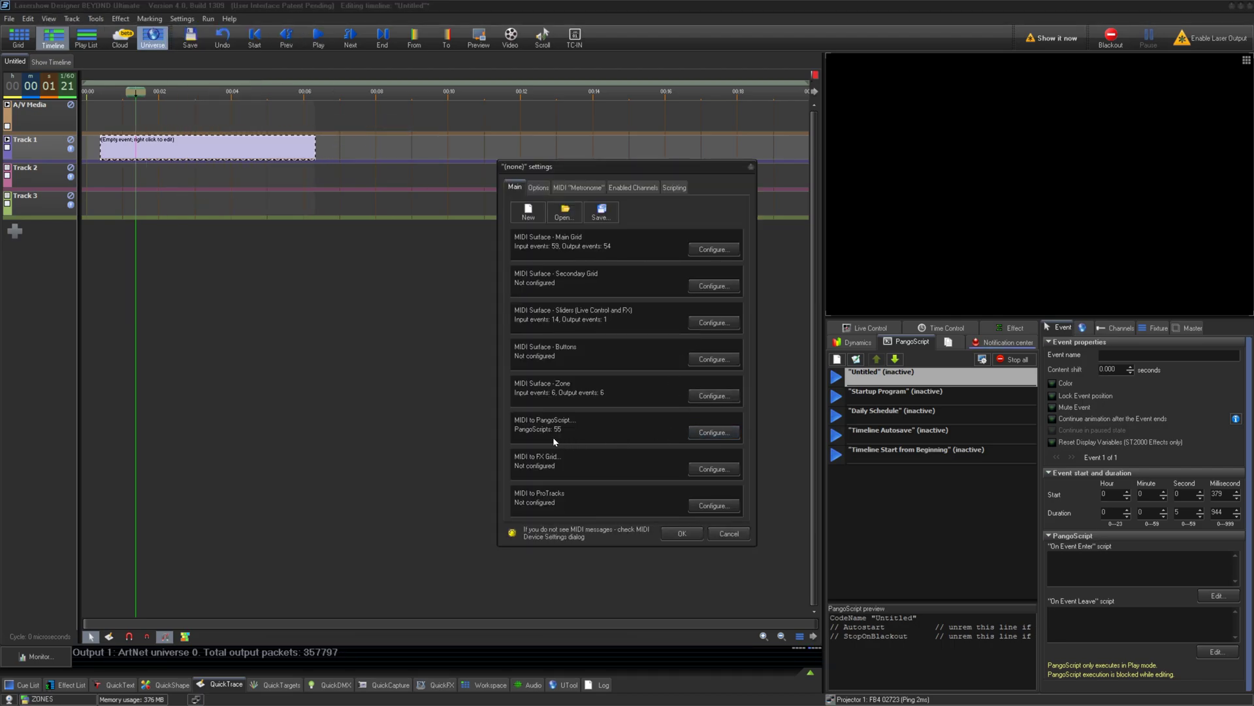
{"action": "left_click", "coordinate": [679, 533]}
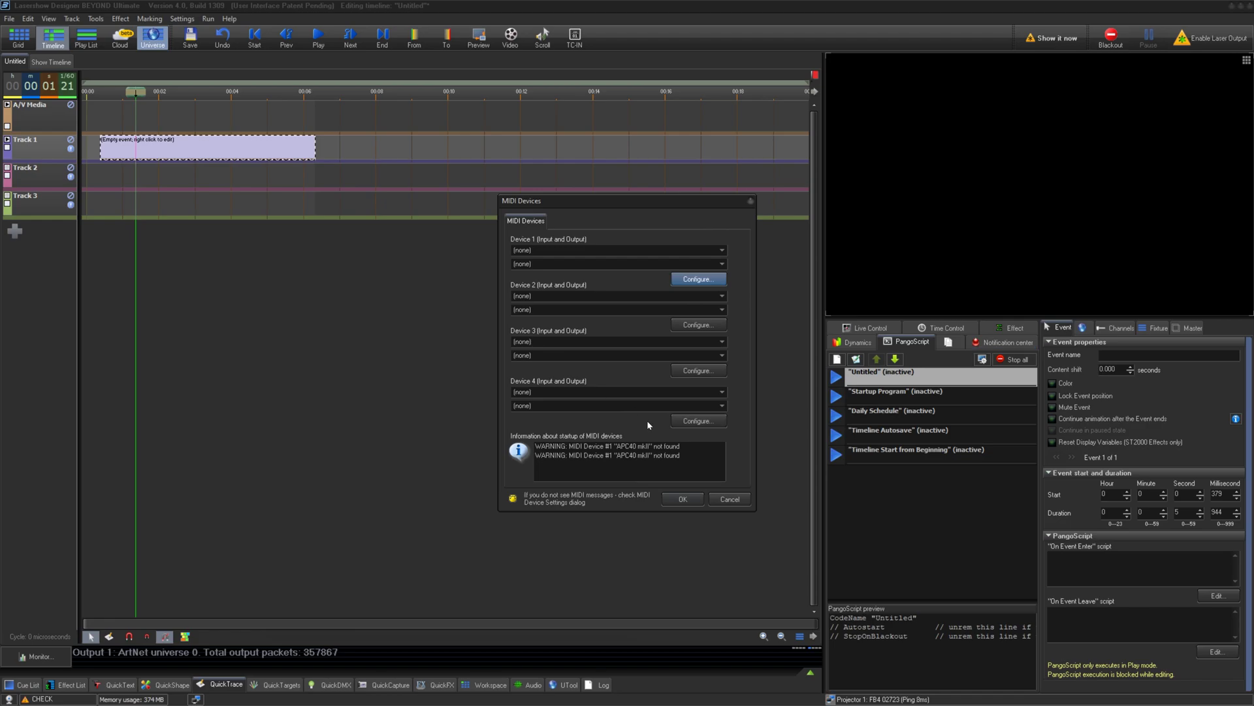
{"action": "left_click", "coordinate": [728, 499]}
- Review the OSC to PangoScript server settings and close them
{"action": "left_click", "coordinate": [171, 19]}
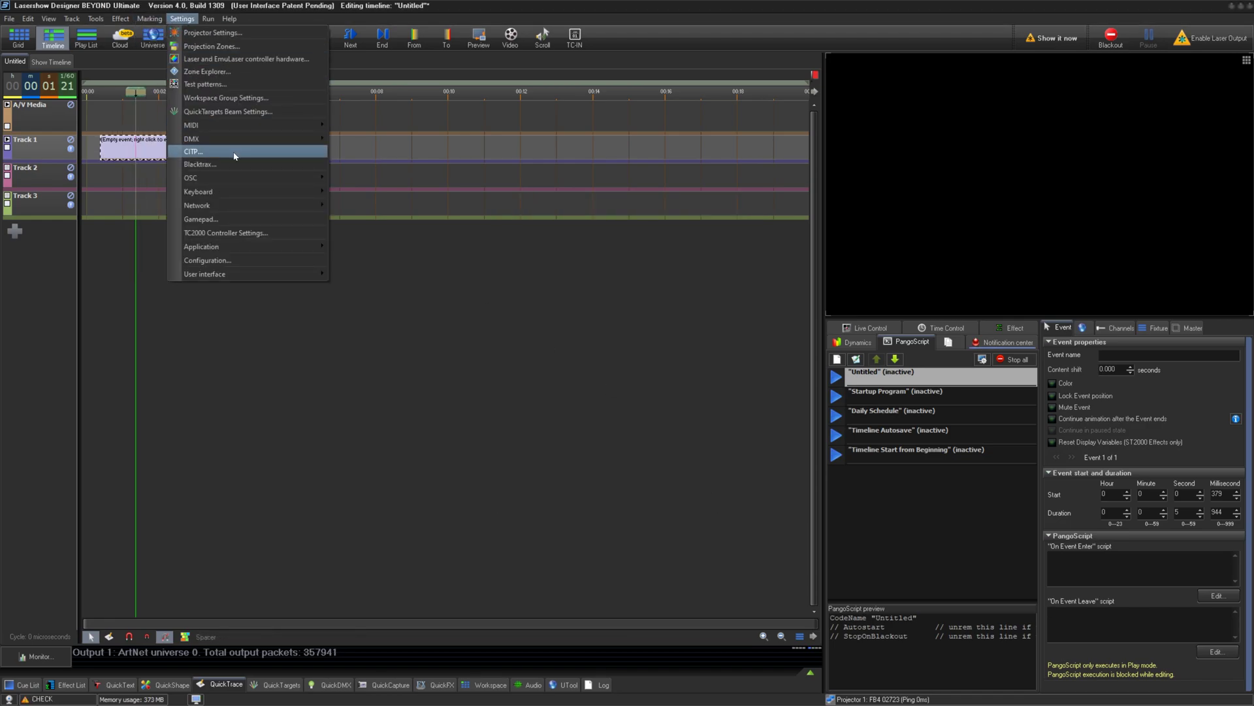
{"action": "mouse_move", "coordinate": [190, 178]}
{"action": "left_click", "coordinate": [379, 190]}
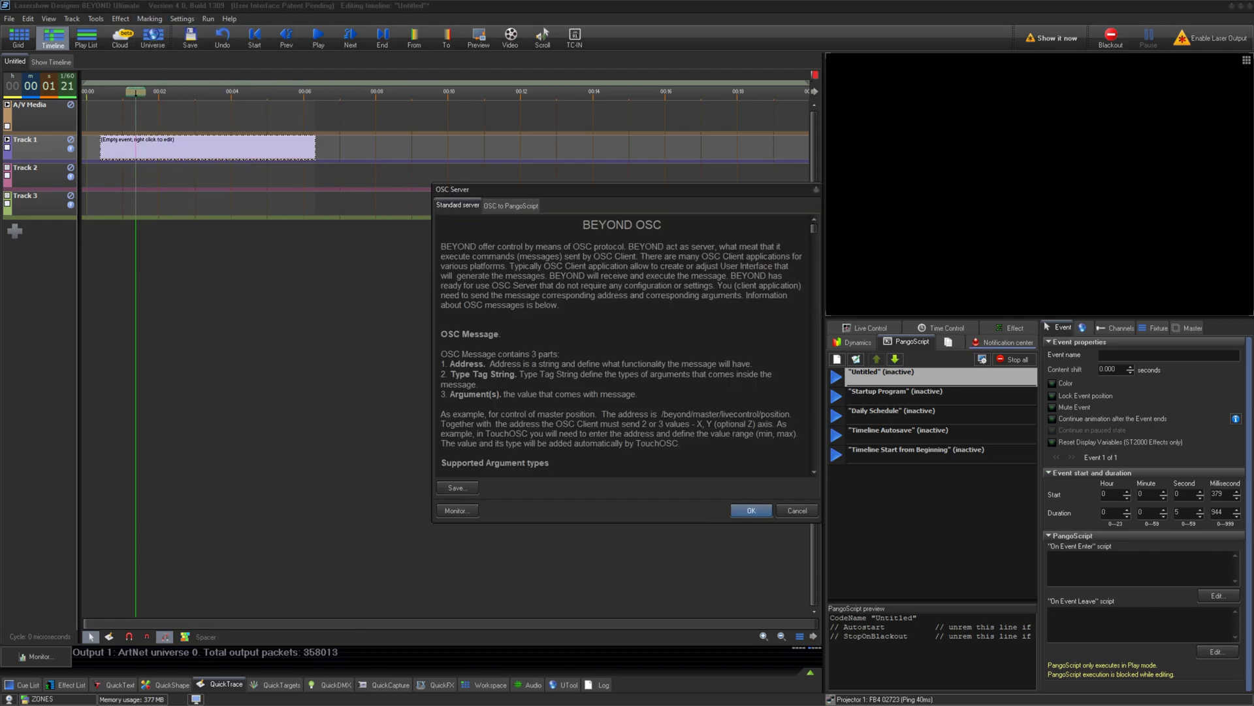
{"action": "left_click", "coordinate": [797, 510]}
- In the Laser Preview configuration, enable Display Internal BEYOND Command with red messages
{"action": "left_click", "coordinate": [19, 43]}
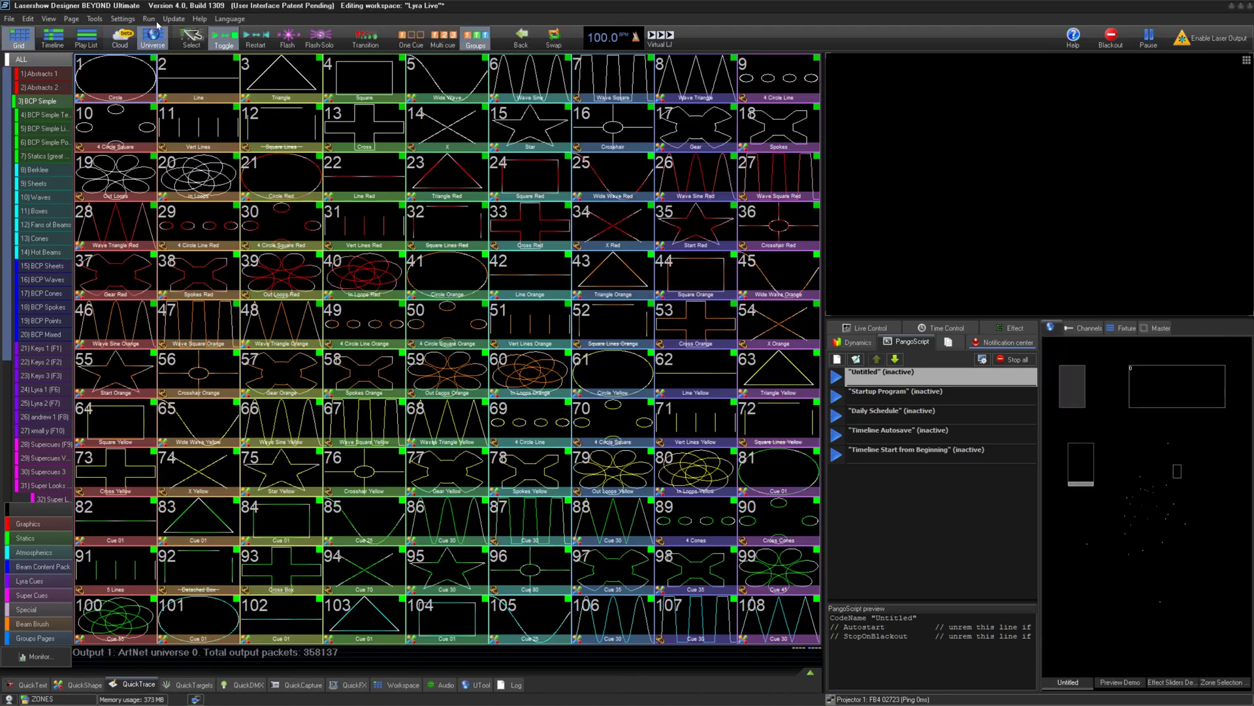
{"action": "left_click", "coordinate": [122, 19]}
{"action": "left_click", "coordinate": [227, 264]}
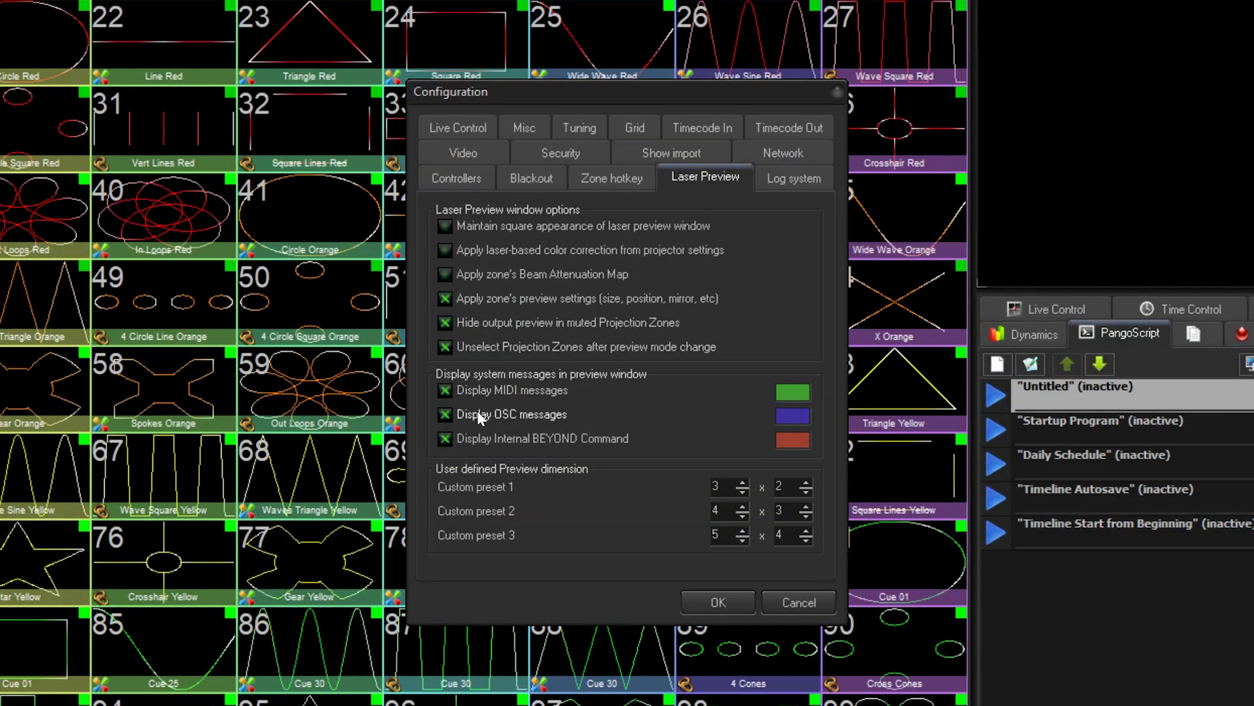
{"action": "left_click", "coordinate": [481, 437]}
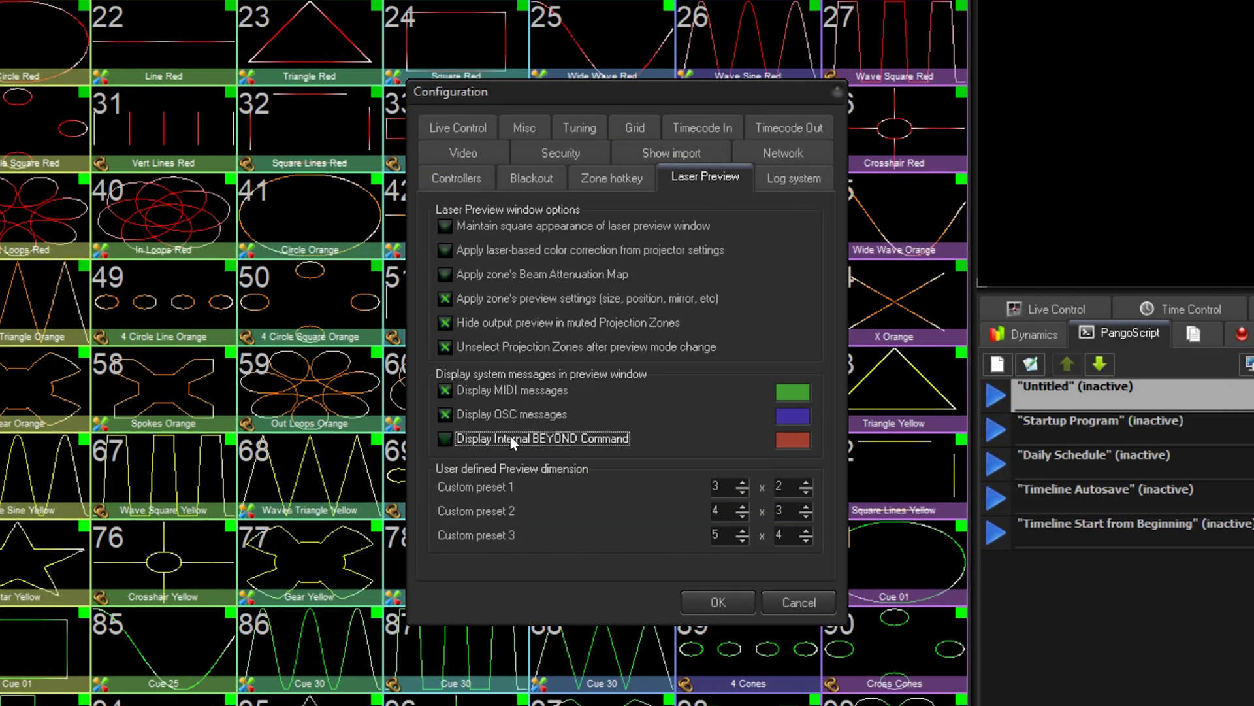
{"action": "left_click", "coordinate": [785, 438]}
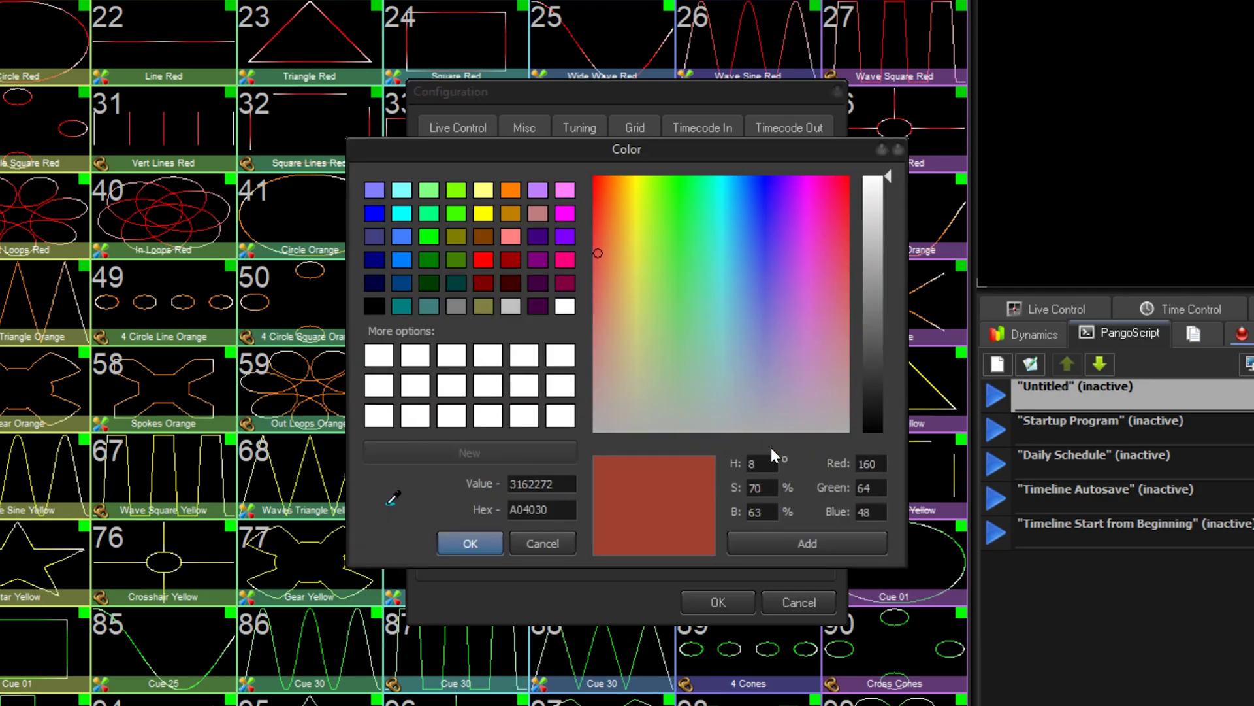
{"action": "left_click", "coordinate": [476, 538]}
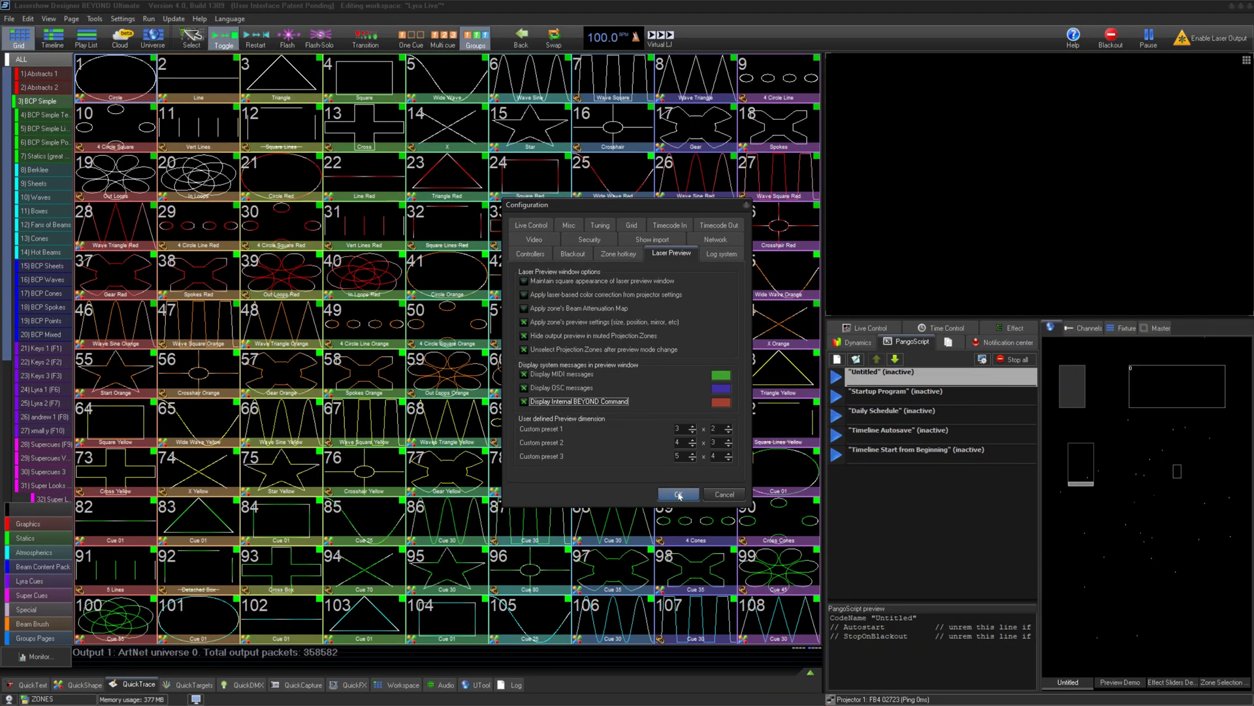
- Apply the laser preview settings and play, stop and replay cue 1
{"action": "left_click", "coordinate": [679, 495]}
{"action": "left_click", "coordinate": [128, 68]}
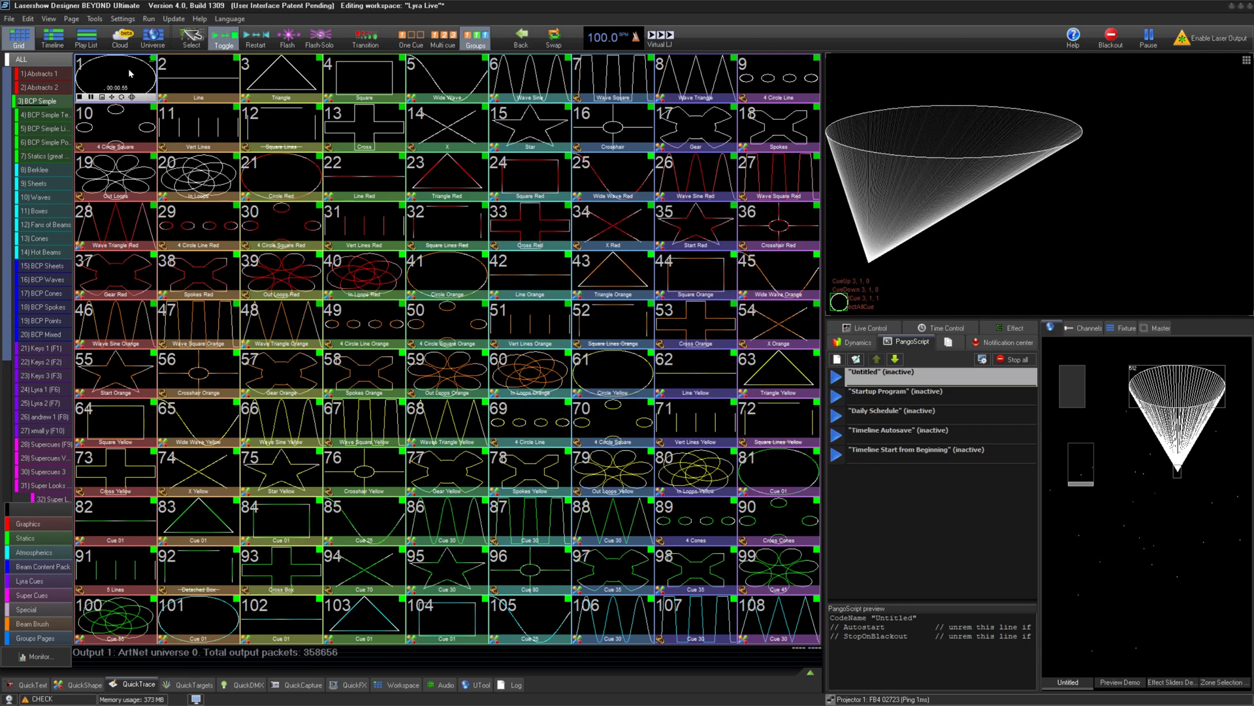
{"action": "left_click", "coordinate": [128, 68]}
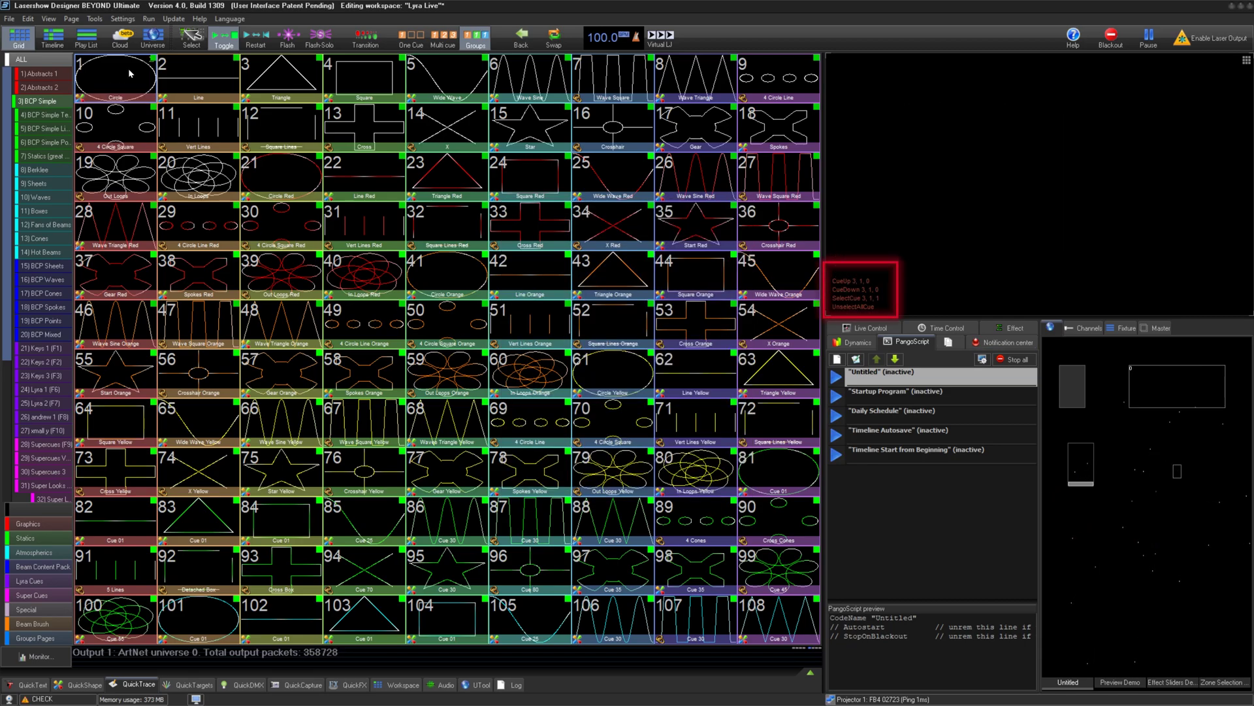
{"action": "left_click", "coordinate": [128, 68]}
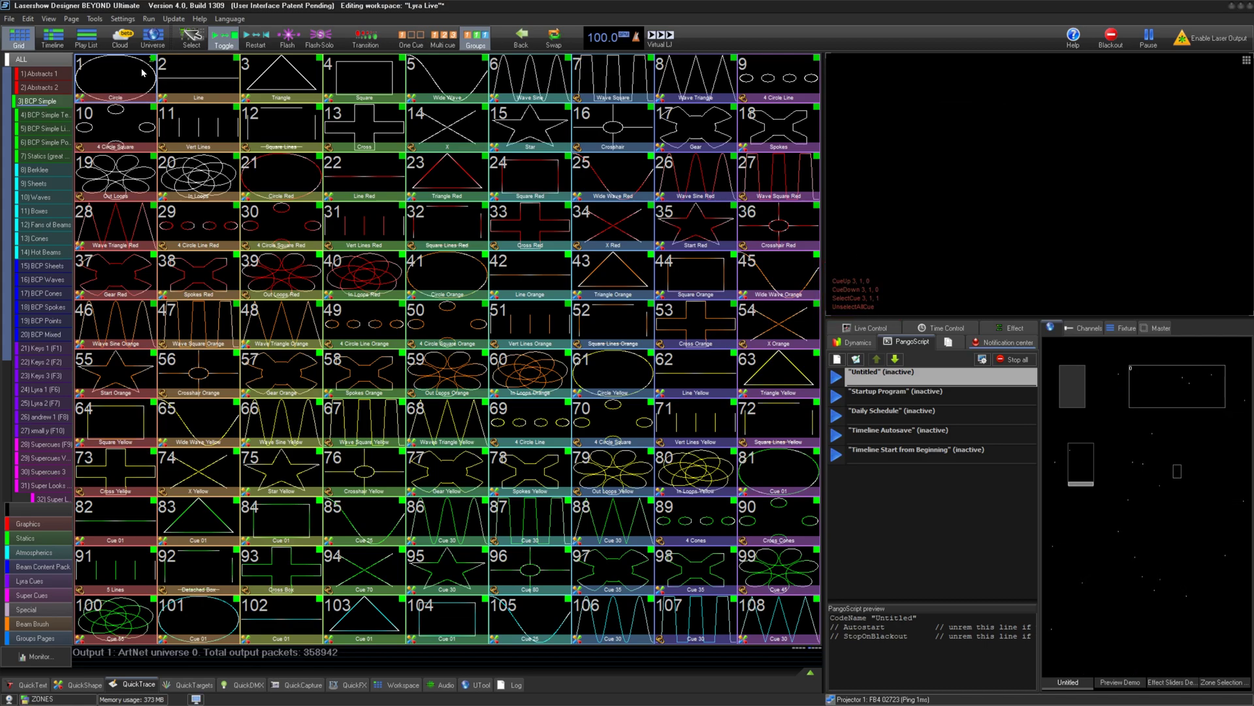
- Trigger cues 11, 20, 21, 32 and 34, watching their commands logged in red
{"action": "left_click", "coordinate": [204, 124]}
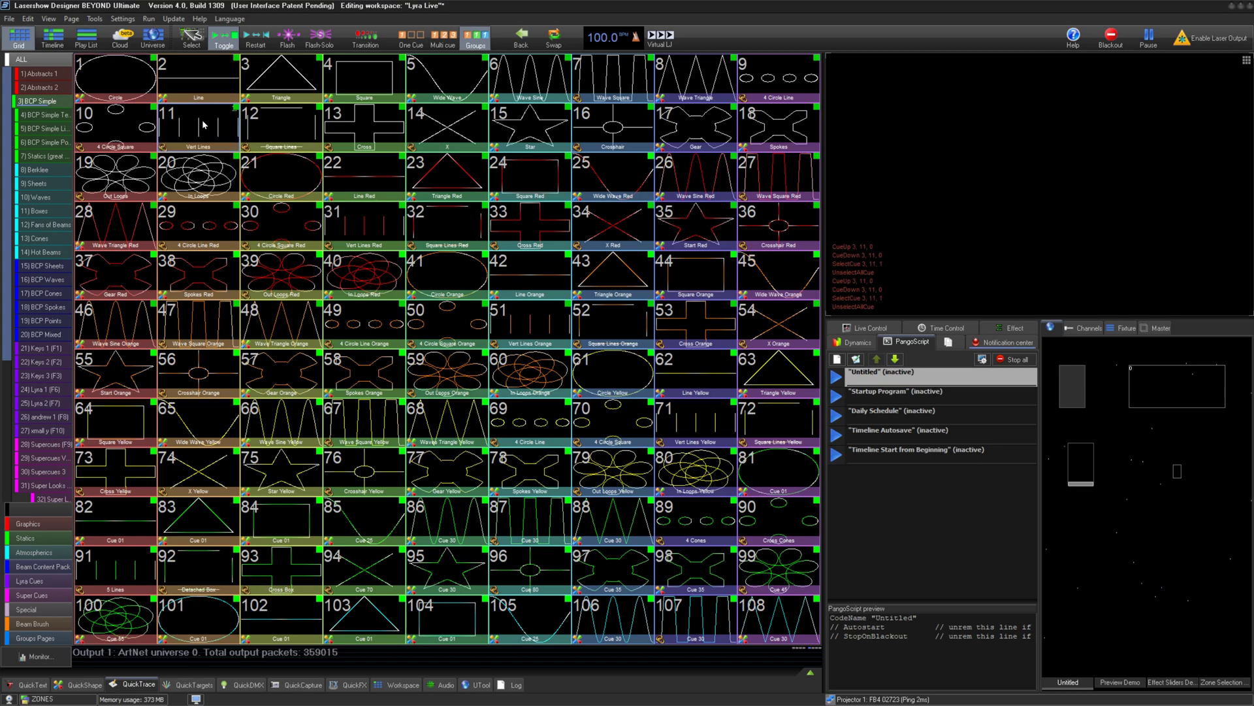
{"action": "left_click", "coordinate": [218, 183]}
{"action": "left_click", "coordinate": [281, 177]}
{"action": "left_click", "coordinate": [448, 226]}
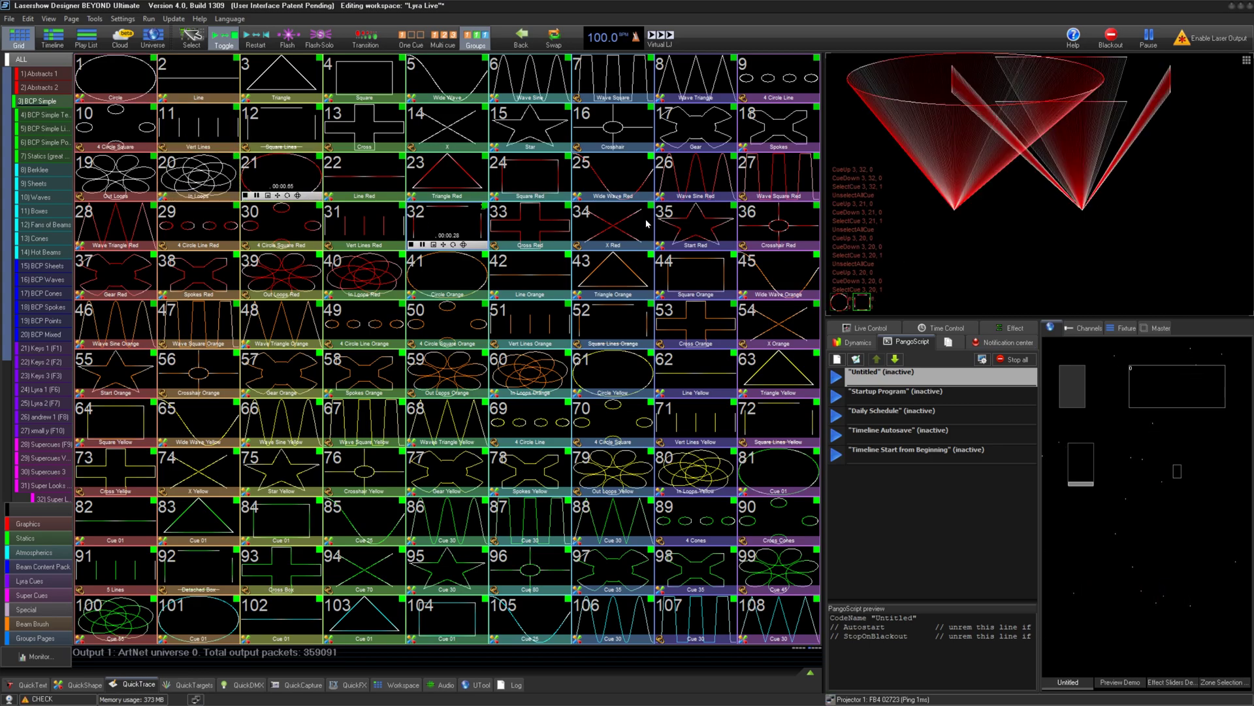
{"action": "left_click", "coordinate": [575, 230]}
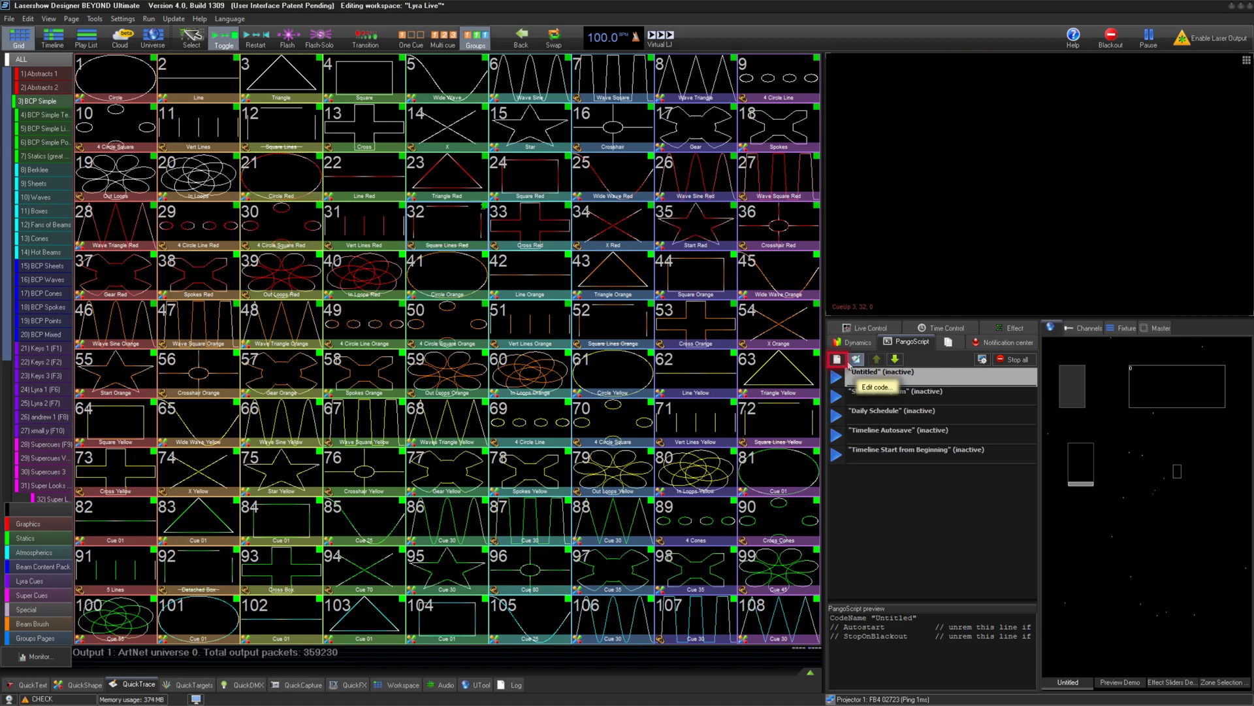
{"action": "left_click", "coordinate": [858, 360]}
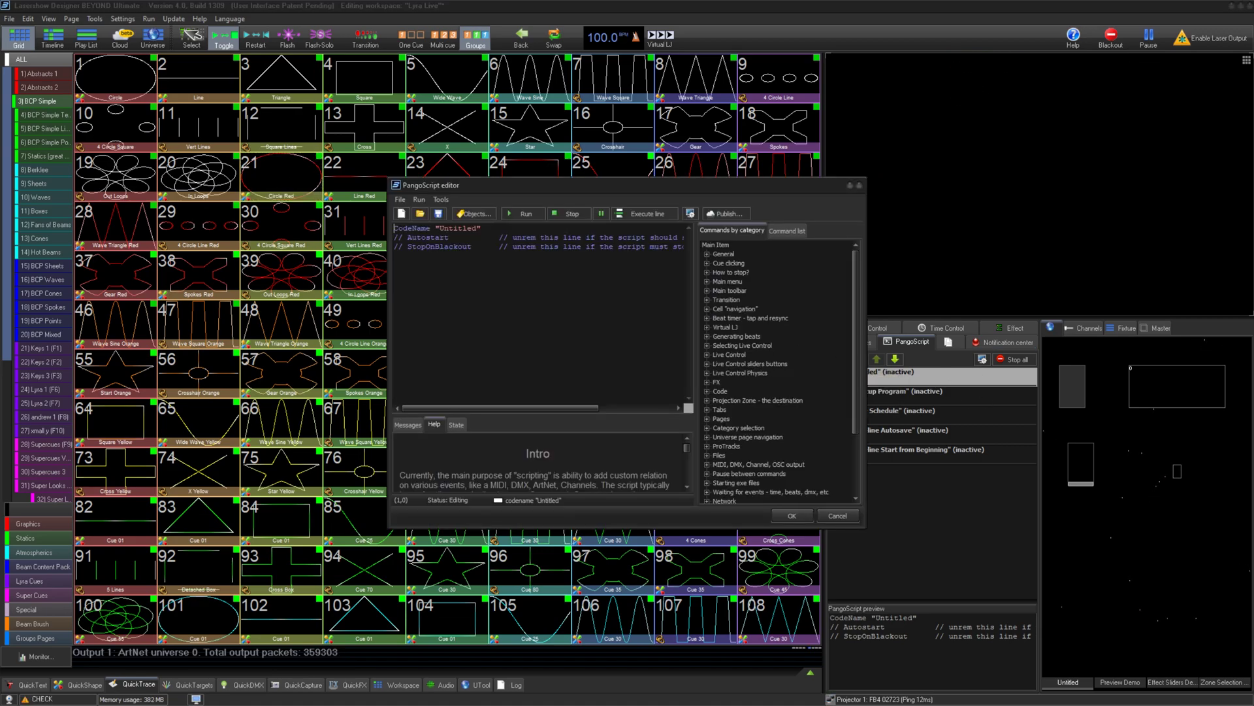
{"action": "left_click_drag", "start_coordinate": [504, 186], "coordinate": [313, 162]}
{"action": "left_click", "coordinate": [323, 220]}
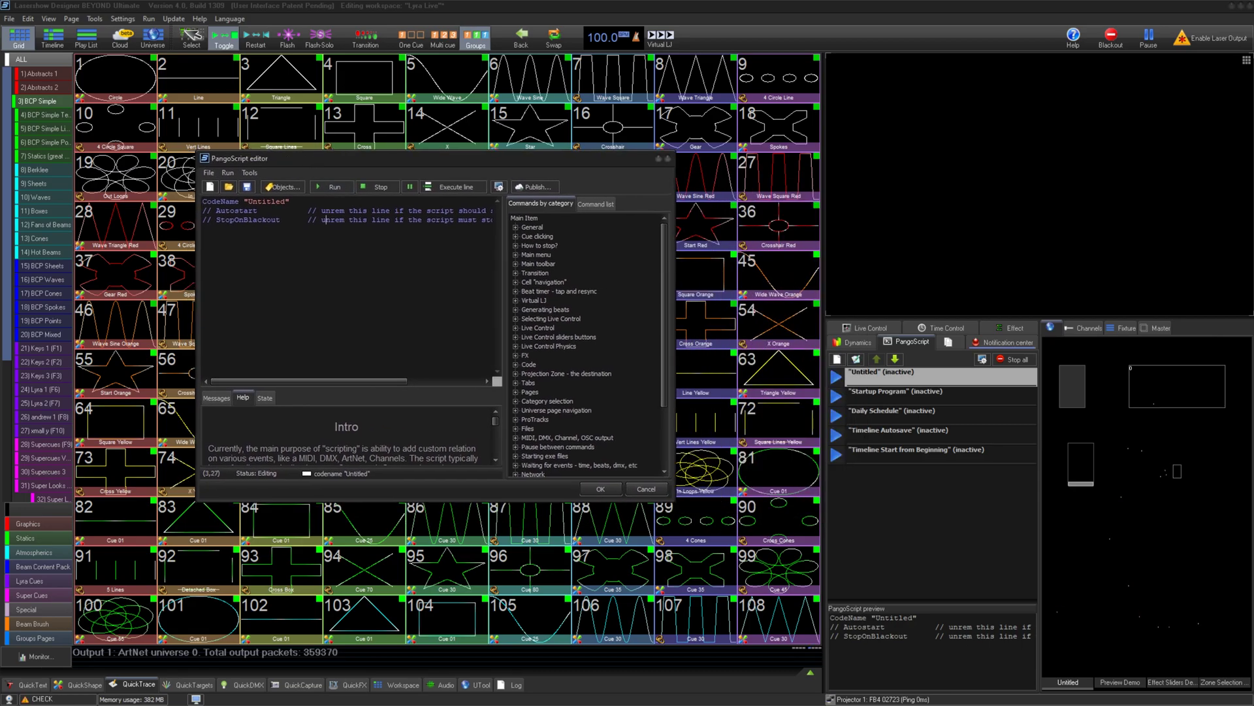
{"action": "left_click_drag", "start_coordinate": [673, 503], "coordinate": [797, 616]}
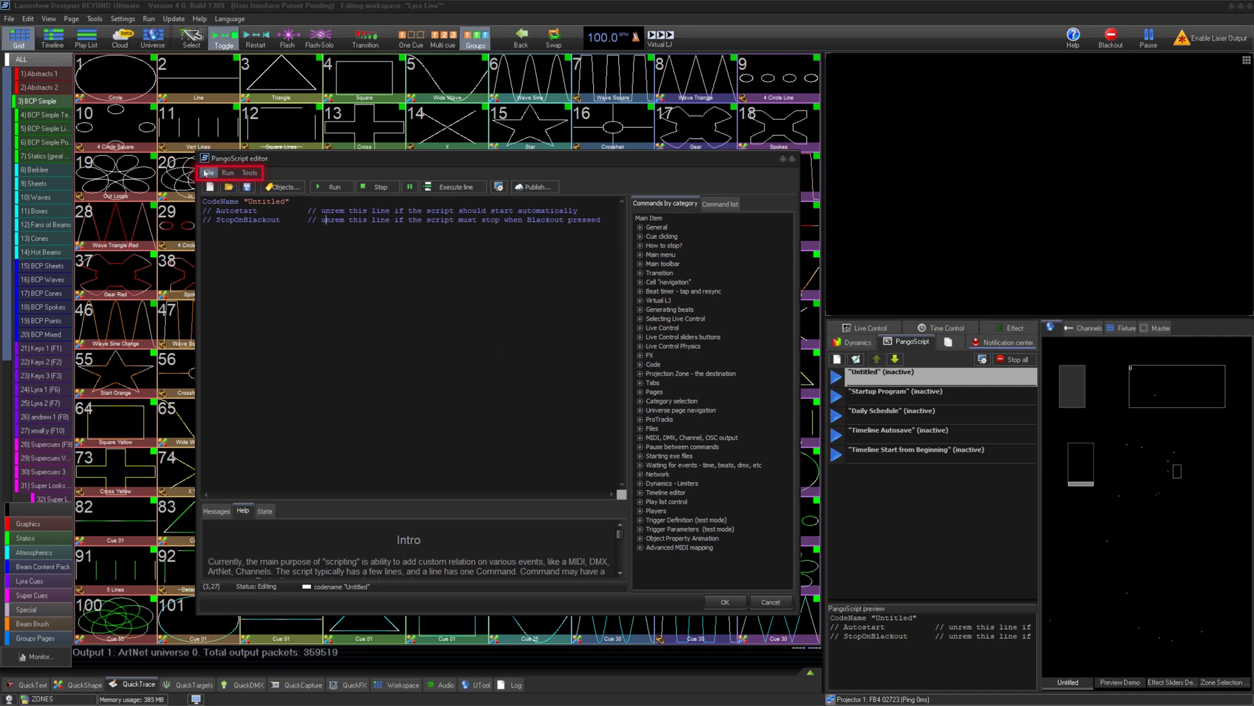
{"action": "left_click", "coordinate": [209, 172]}
{"action": "left_click", "coordinate": [226, 211]}
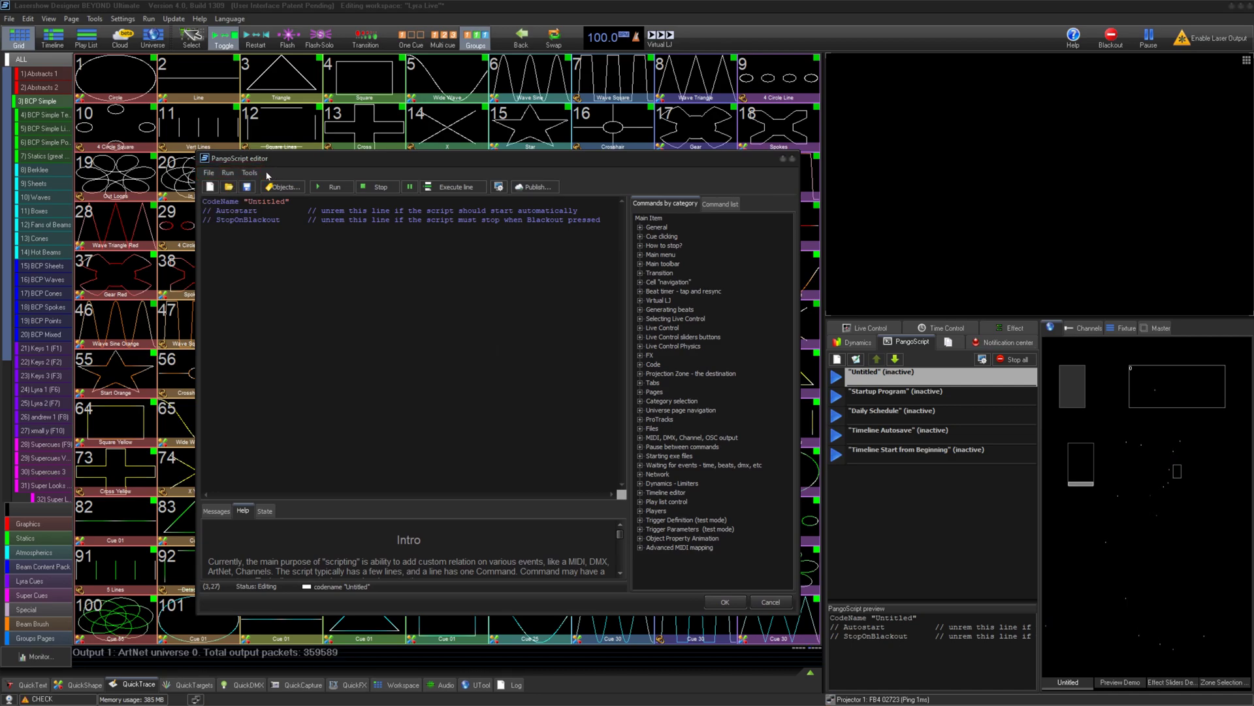
{"action": "left_click", "coordinate": [227, 172]}
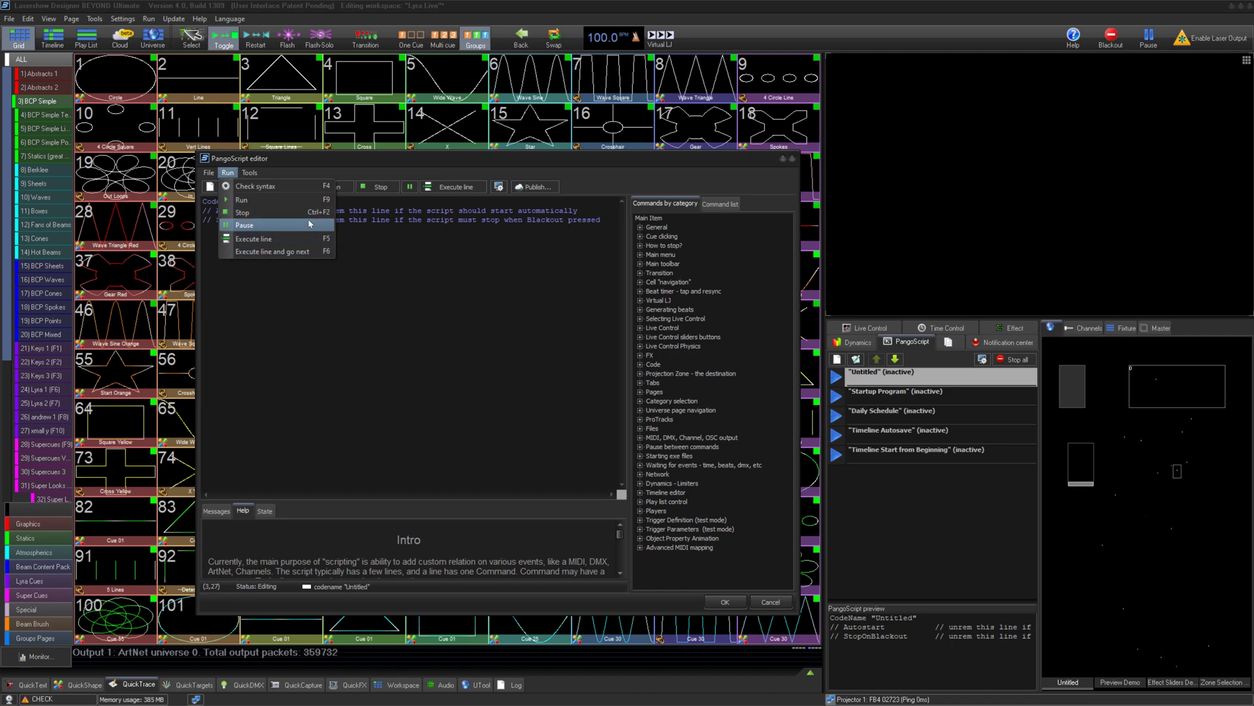
{"action": "left_click", "coordinate": [227, 173]}
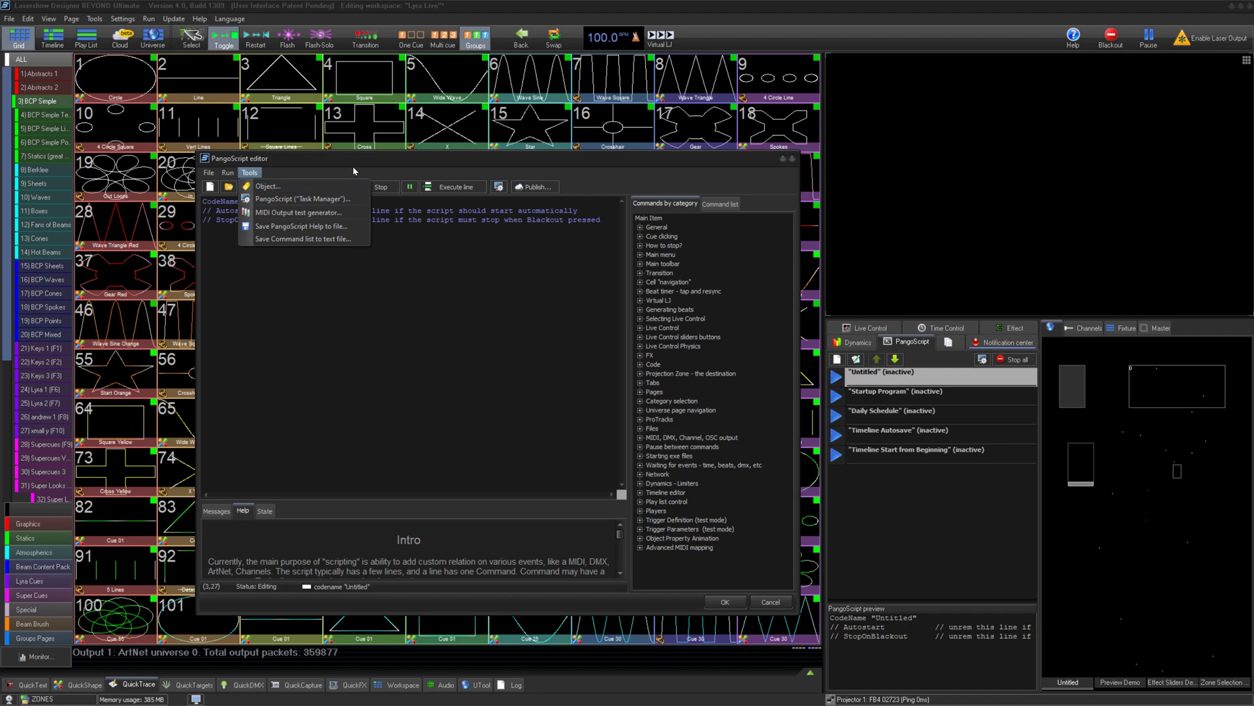
{"action": "left_click", "coordinate": [350, 198]}
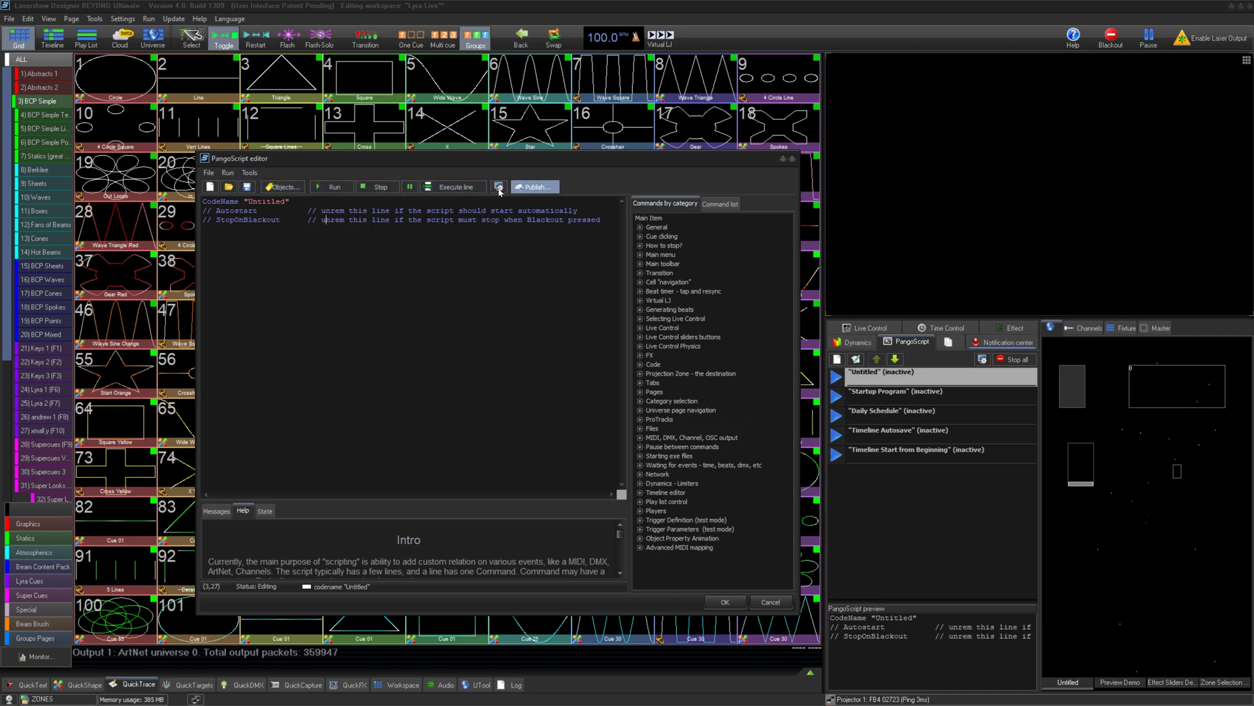
- Insert Left1.Zoom from the Objects tree into the Untitled script
{"action": "left_click", "coordinate": [283, 189]}
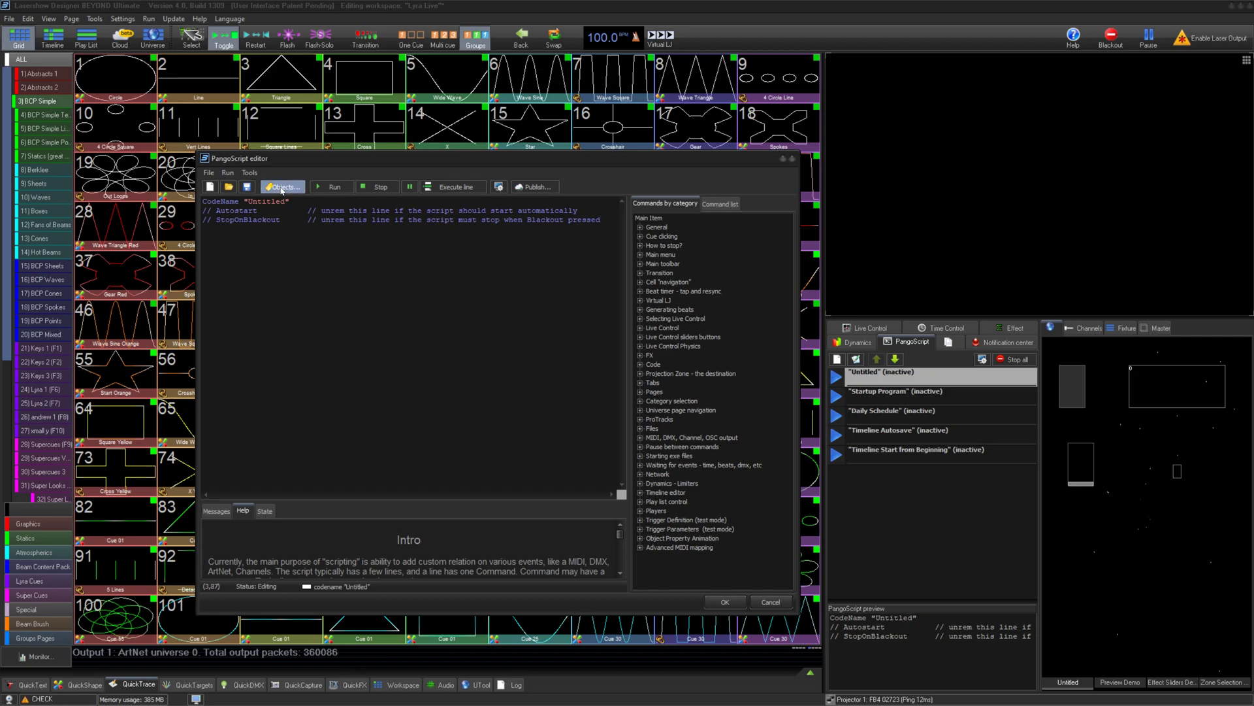
{"action": "scroll", "coordinate": [490, 281], "scroll_direction": "down", "scroll_amount": 2}
{"action": "scroll", "coordinate": [491, 300], "scroll_direction": "down", "scroll_amount": 2}
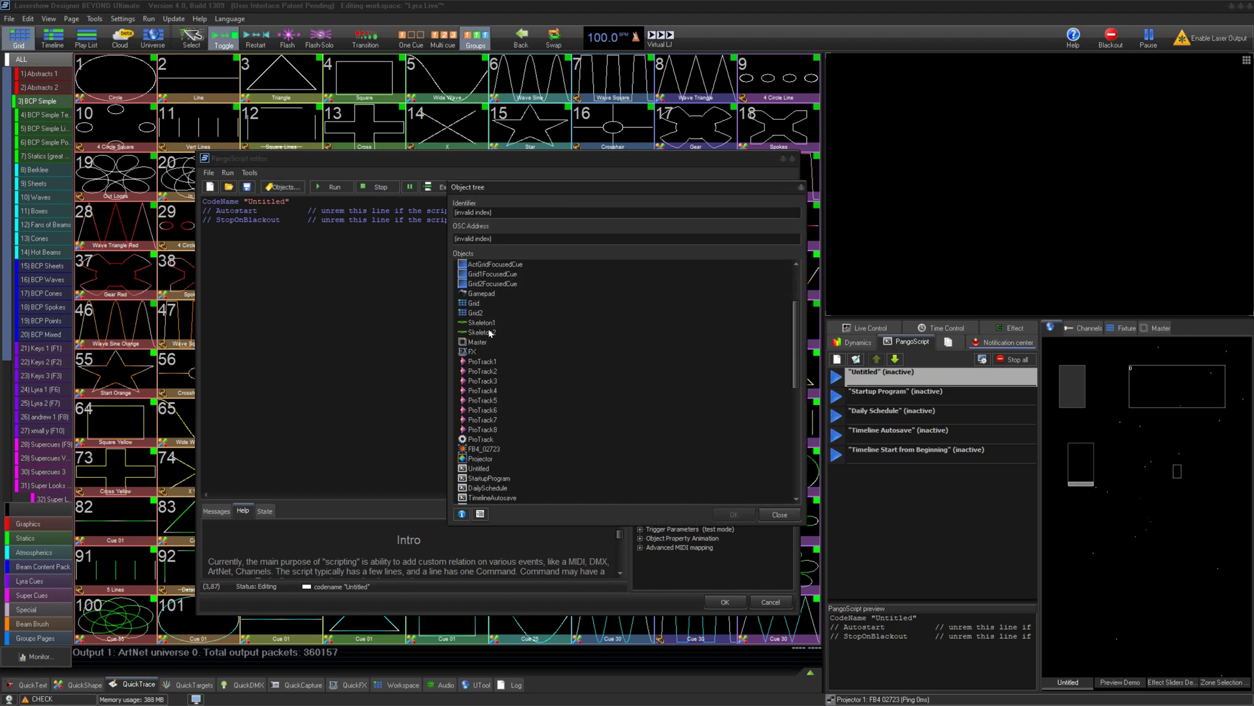
{"action": "scroll", "coordinate": [493, 326], "scroll_direction": "down", "scroll_amount": 2}
{"action": "scroll", "coordinate": [491, 325], "scroll_direction": "down", "scroll_amount": 4}
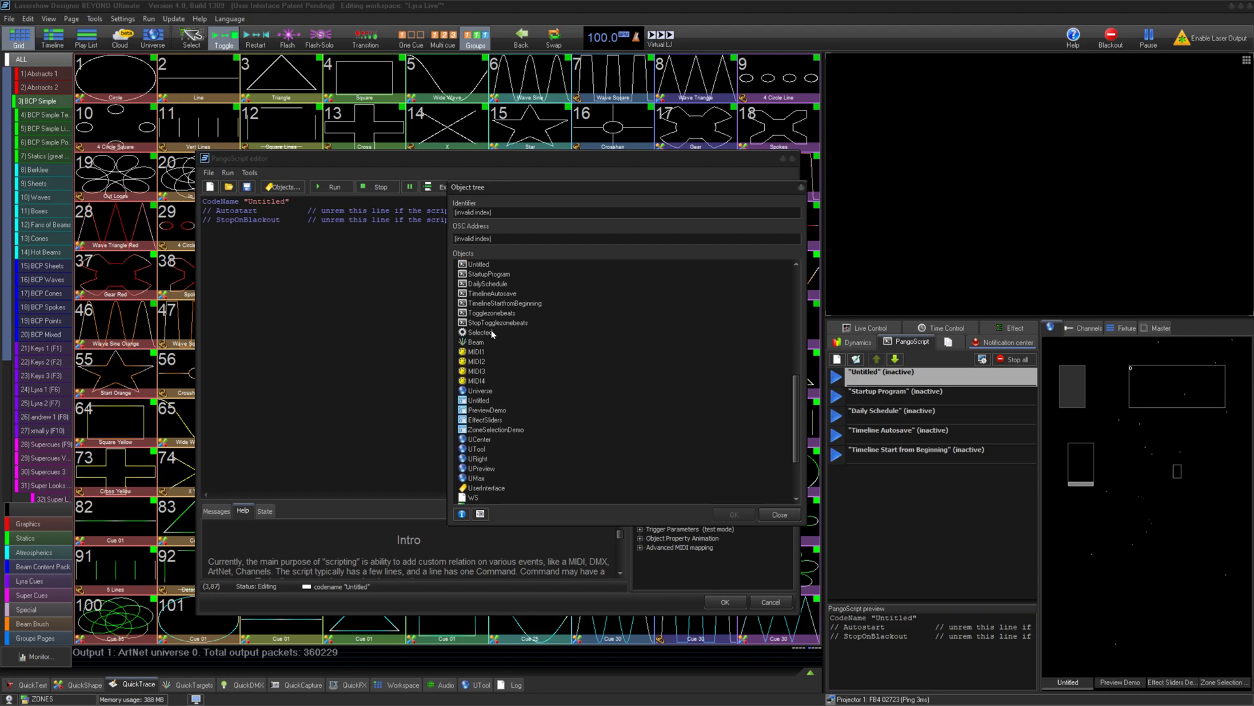
{"action": "scroll", "coordinate": [487, 339], "scroll_direction": "down", "scroll_amount": 3}
{"action": "double_click", "coordinate": [476, 420]}
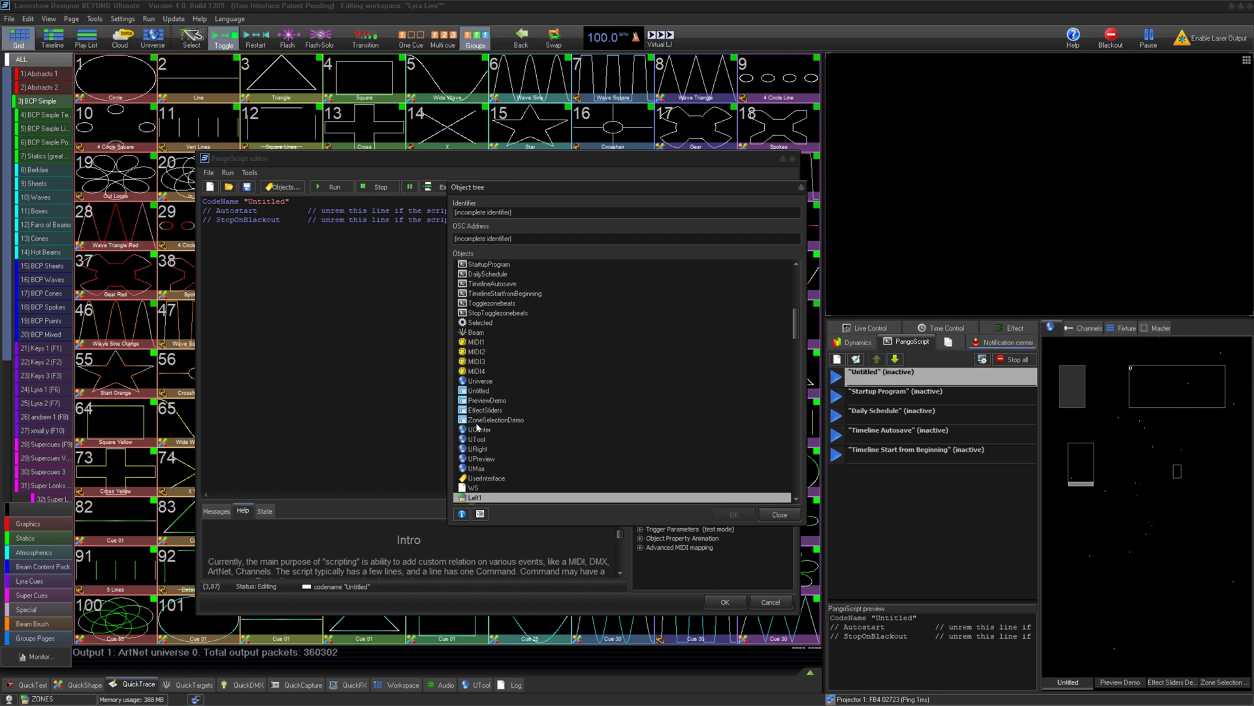
{"action": "scroll", "coordinate": [486, 431], "scroll_direction": "down", "scroll_amount": 1}
{"action": "left_click", "coordinate": [489, 399]}
{"action": "scroll", "coordinate": [496, 418], "scroll_direction": "down", "scroll_amount": 3}
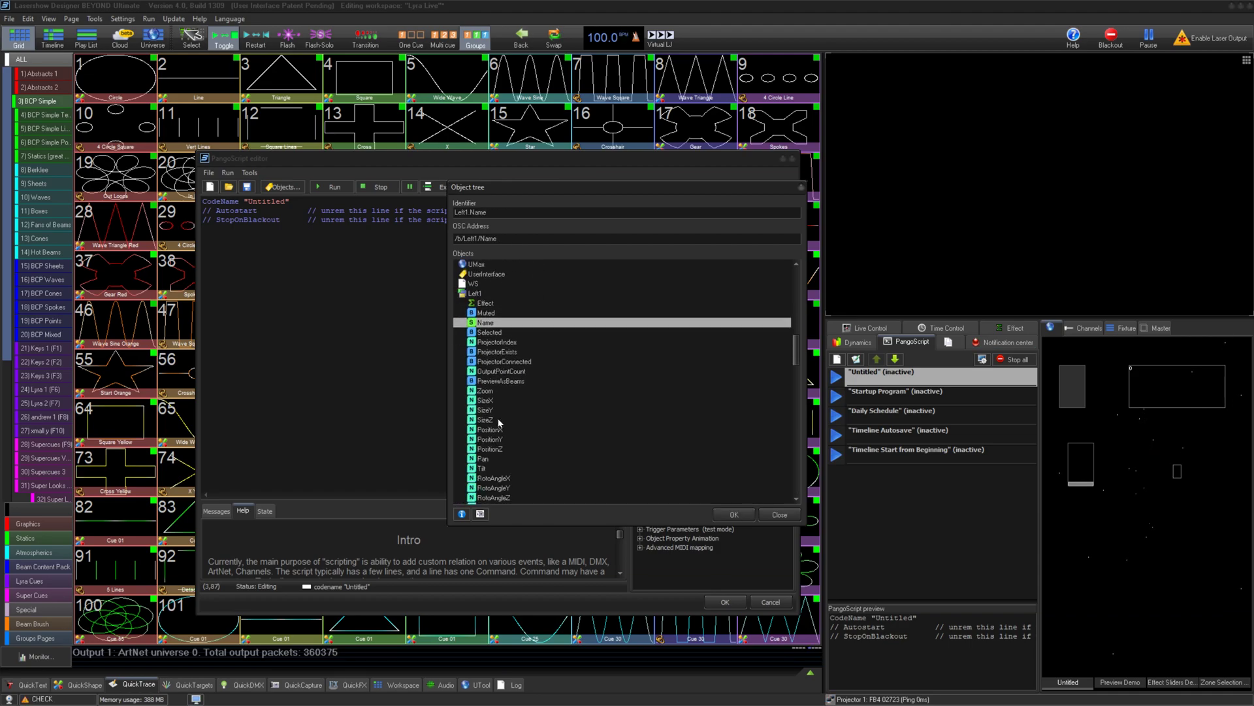
{"action": "left_click", "coordinate": [493, 394]}
{"action": "left_click", "coordinate": [734, 514]}
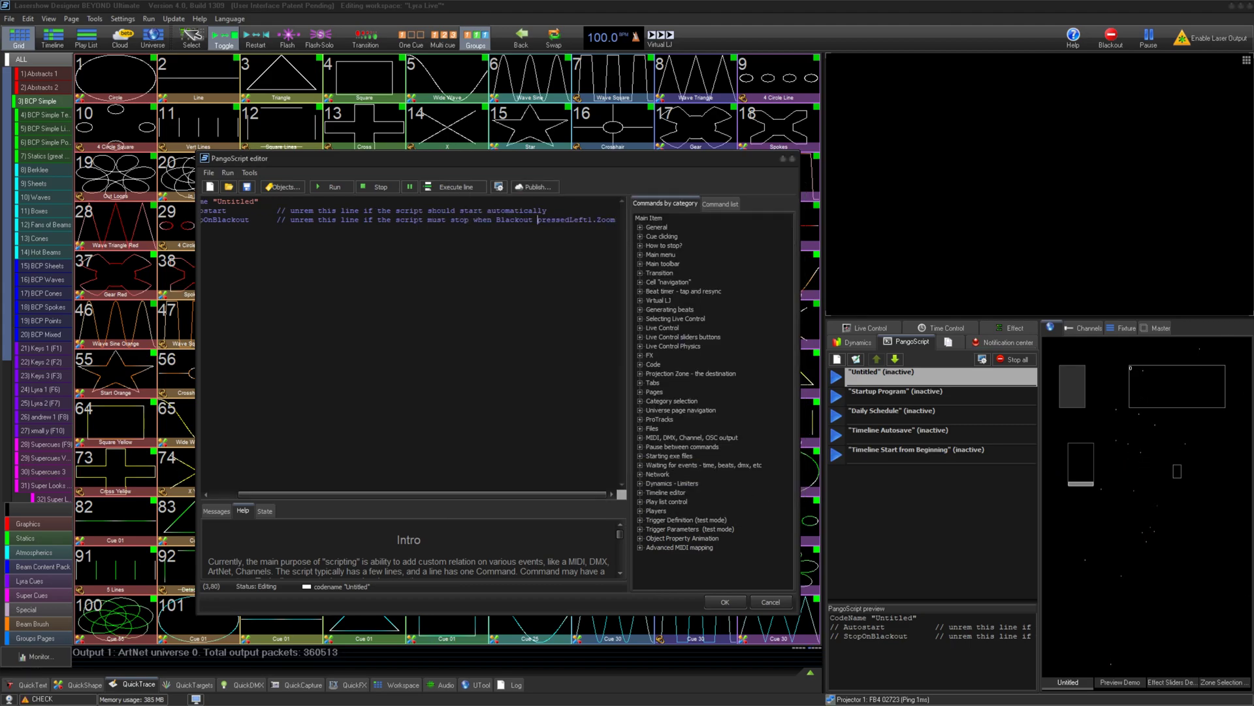
- Delete the entire contents of the Untitled script
{"action": "key", "text": "Return"}
{"action": "key", "text": "shift+Up"}
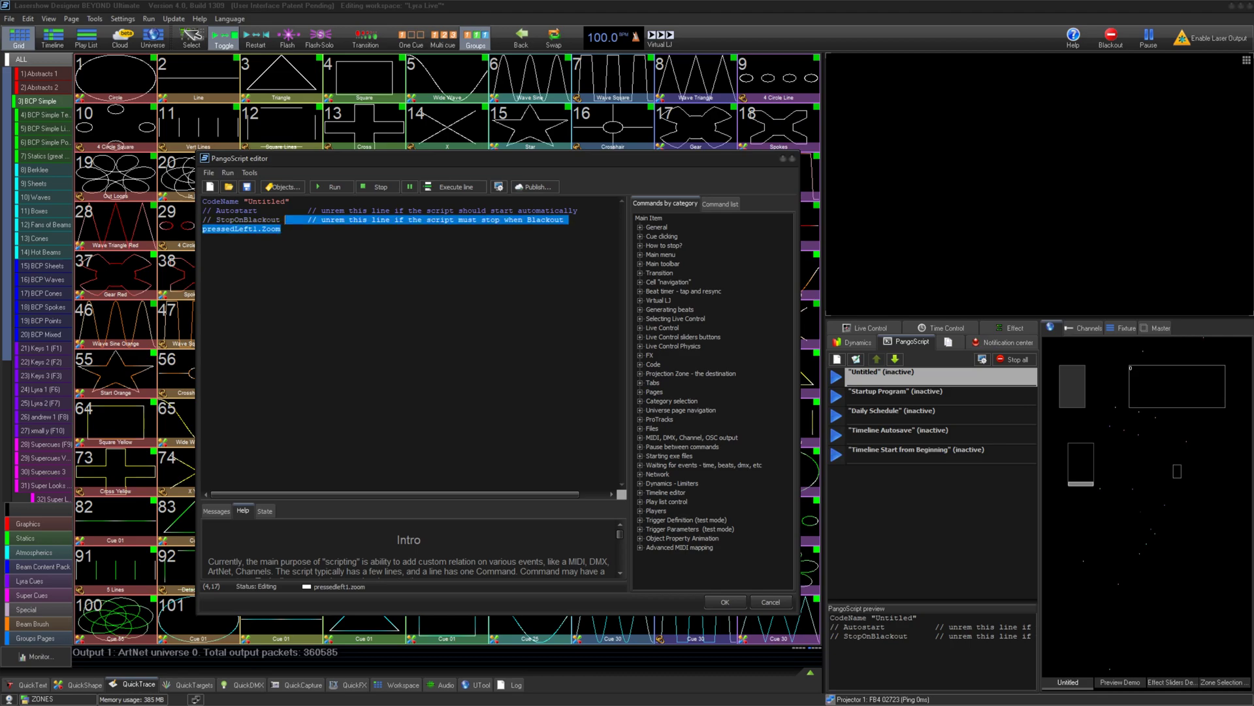
{"action": "key", "text": "shift+Up"}
{"action": "key", "text": "shift+Up"}
{"action": "key", "text": "shift+Home"}
{"action": "key", "text": "BackSpace"}
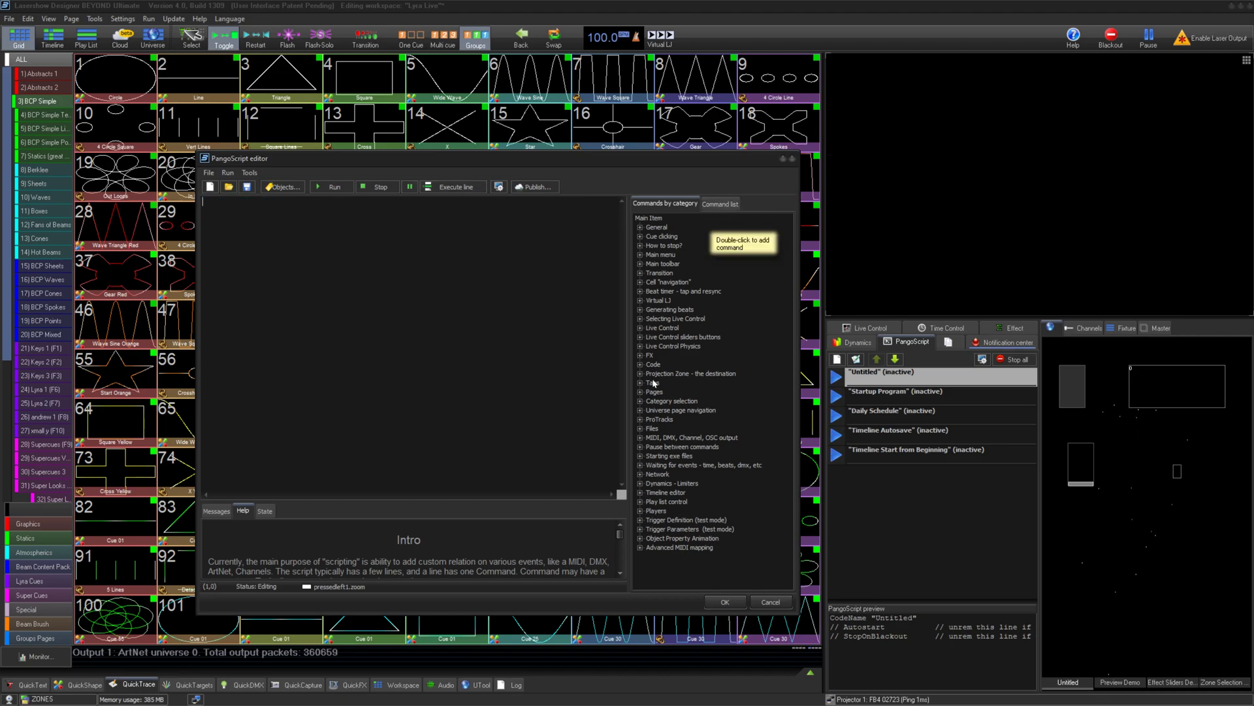
- Search the command list and insert the WaitForTime 15,30,0,0 example
{"action": "left_click", "coordinate": [642, 386]}
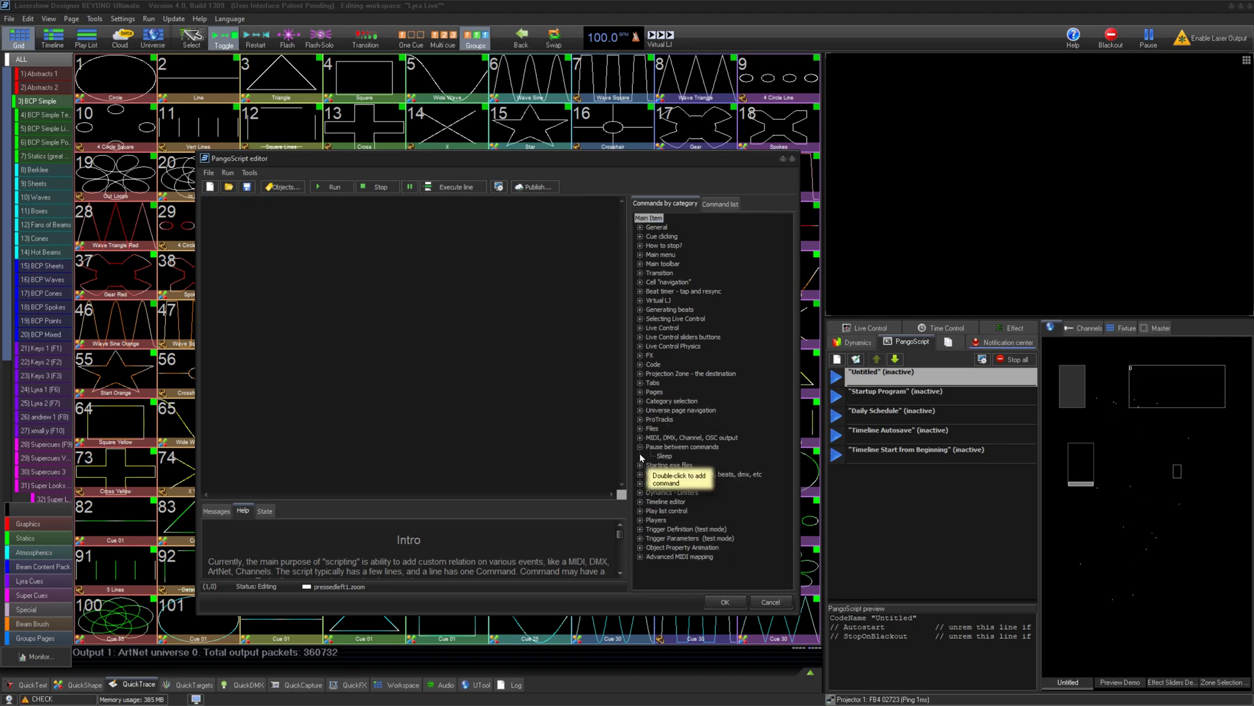
{"action": "left_click", "coordinate": [719, 203]}
{"action": "type", "text": "waitfor"}
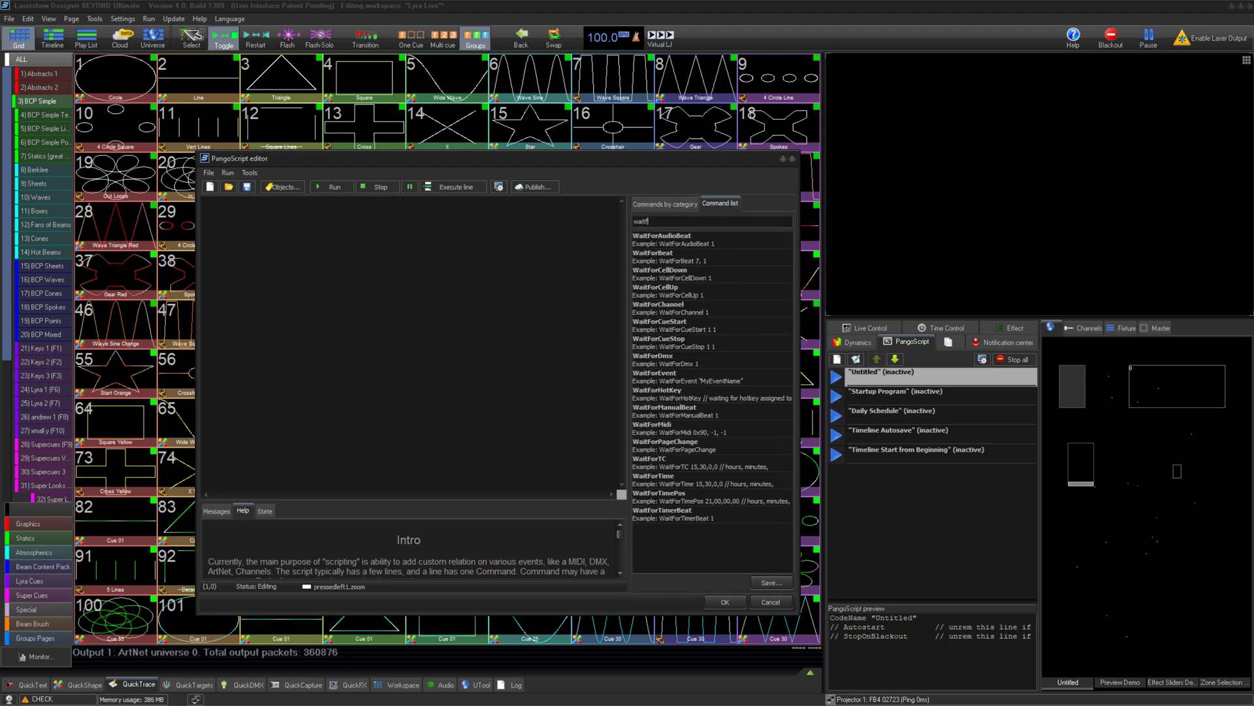
{"action": "type", "text": "time"}
{"action": "key", "text": "BackSpace"}
{"action": "key", "text": "BackSpace"}
{"action": "key", "text": "BackSpace"}
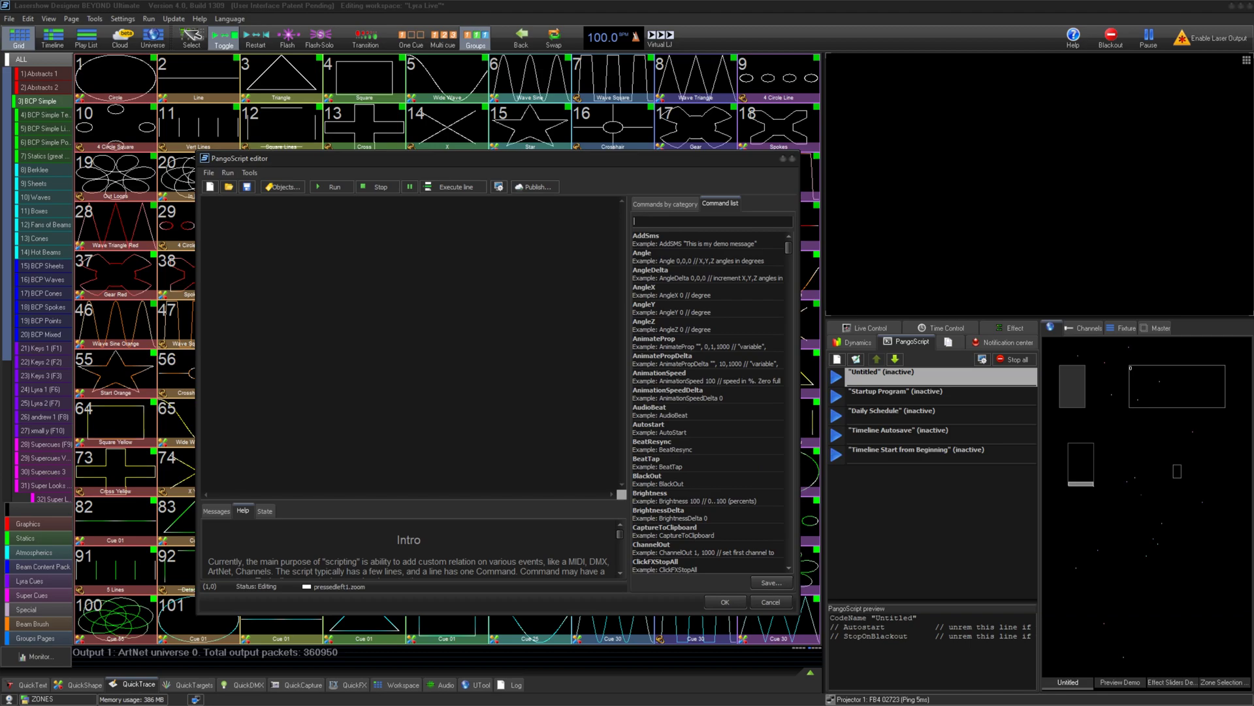
{"action": "type", "text": "dm"}
{"action": "key", "text": "BackSpace"}
{"action": "key", "text": "BackSpace"}
{"action": "type", "text": "midi"}
{"action": "key", "text": "BackSpace"}
{"action": "key", "text": "BackSpace"}
{"action": "key", "text": "BackSpace"}
{"action": "type", "text": "wait"}
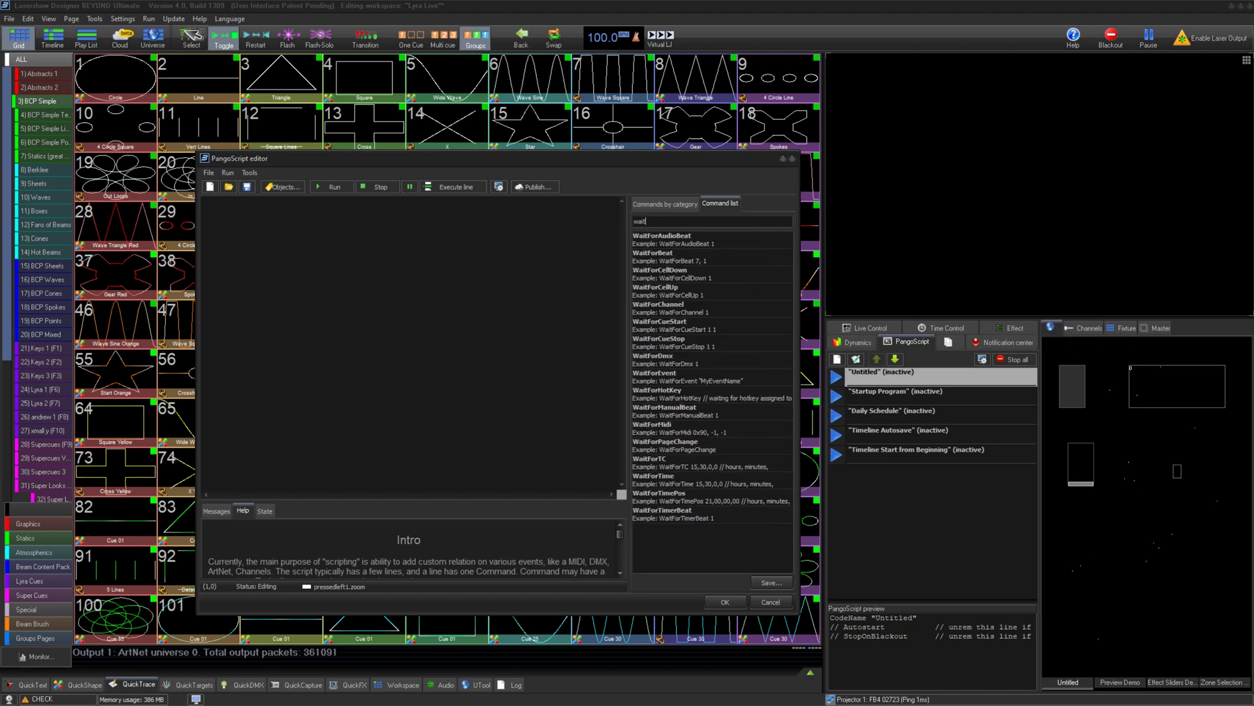
{"action": "type", "text": "fortime"}
{"action": "double_click", "coordinate": [751, 246]}
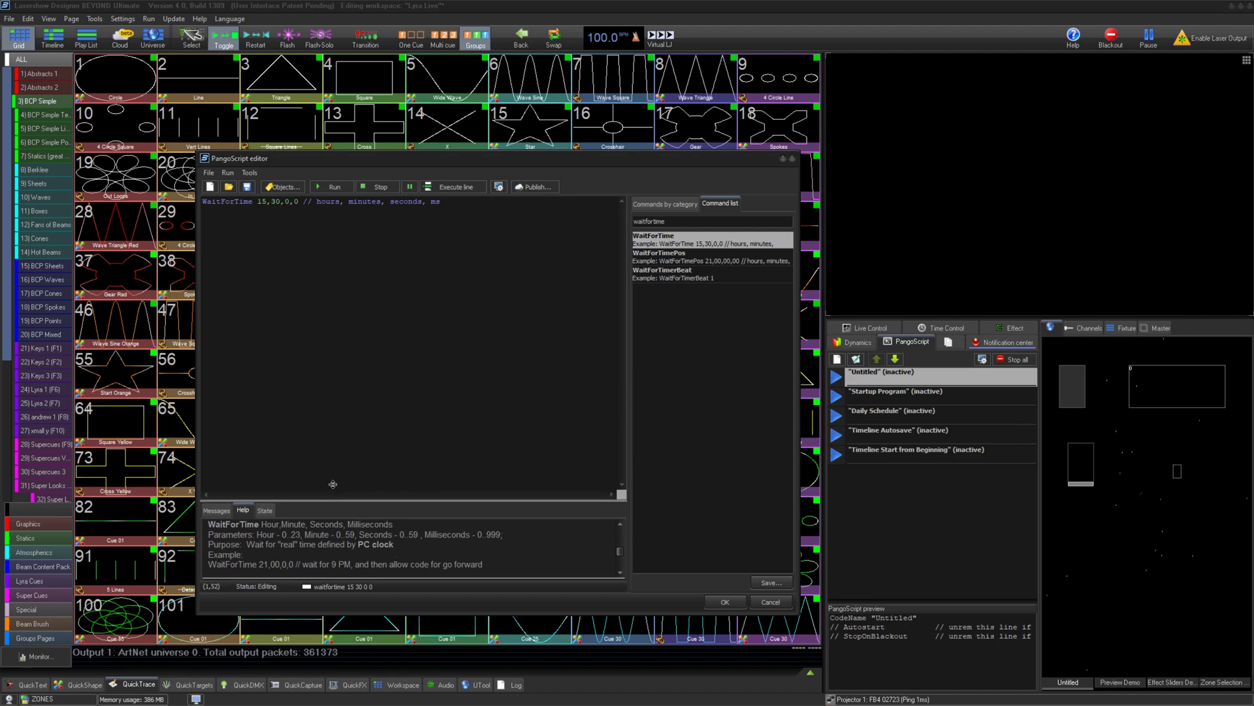
- Enlarge the Help pane and read help for WaitForTime, WaitForTimePos, BrightnessDelta and ChannelOut
{"action": "left_click_drag", "start_coordinate": [340, 501], "coordinate": [338, 380]}
{"action": "left_click", "coordinate": [739, 259]}
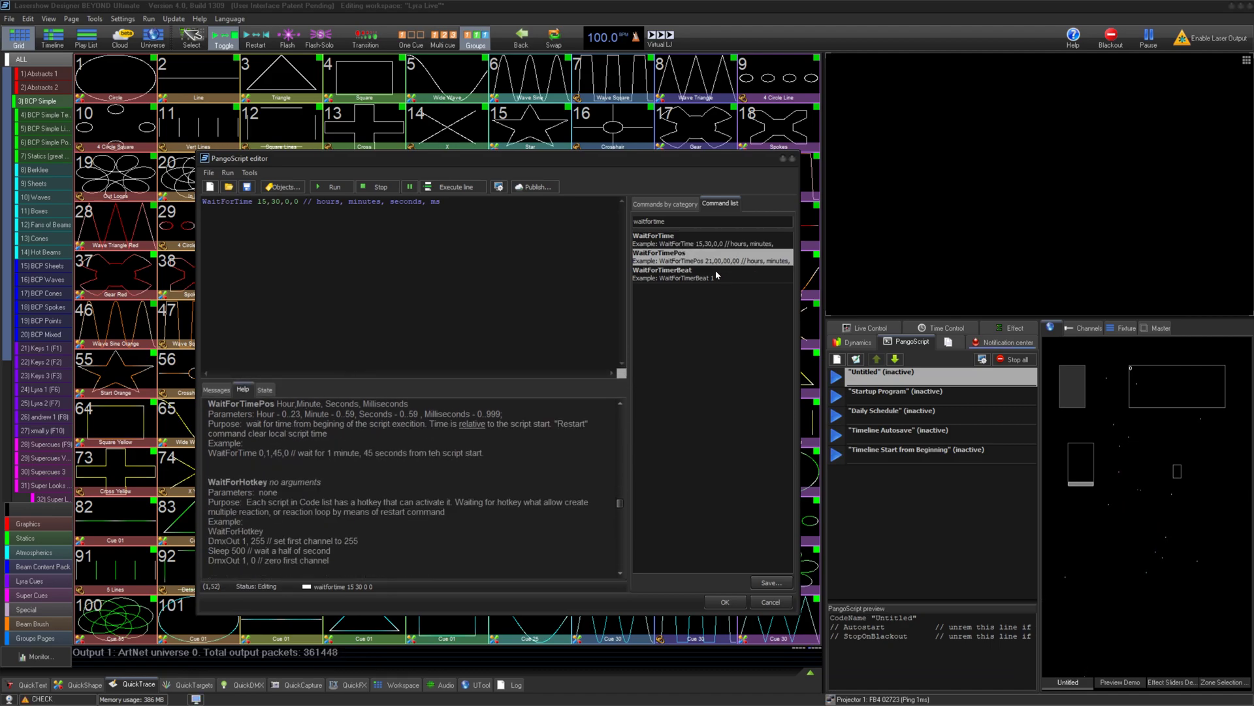
{"action": "left_click", "coordinate": [717, 275]}
{"action": "left_click", "coordinate": [717, 240]}
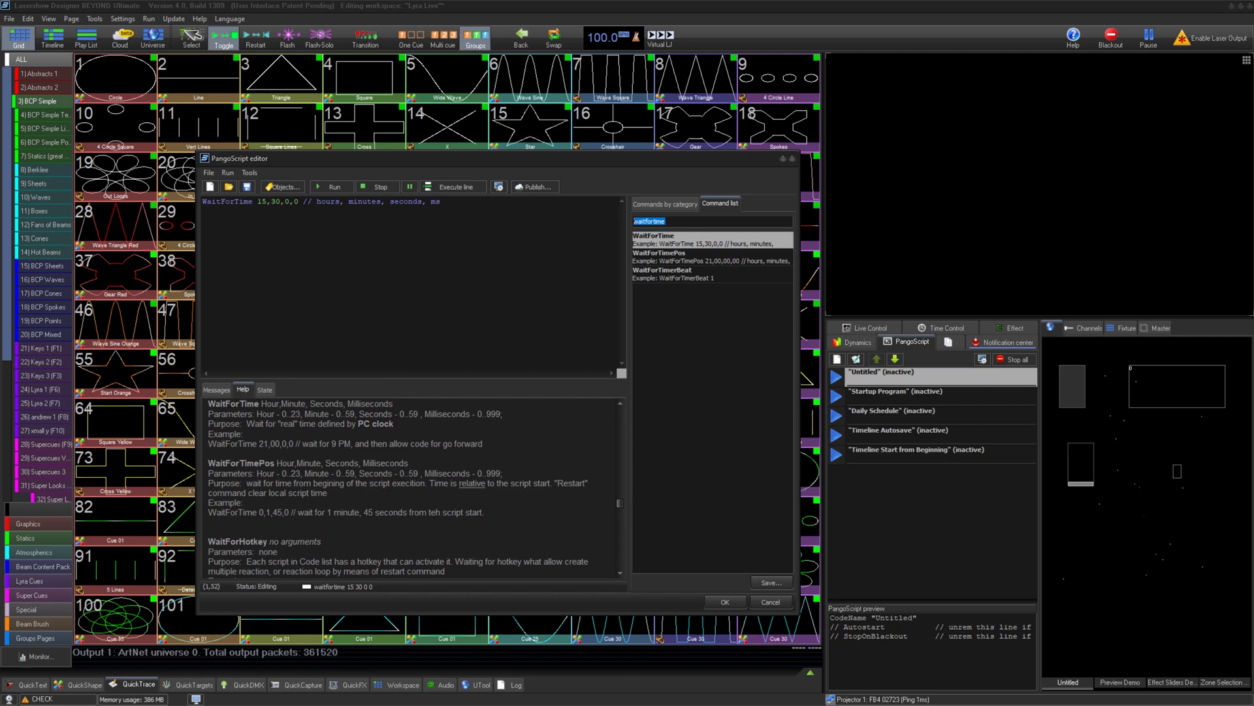
{"action": "key", "text": "BackSpace"}
{"action": "left_click", "coordinate": [707, 356]}
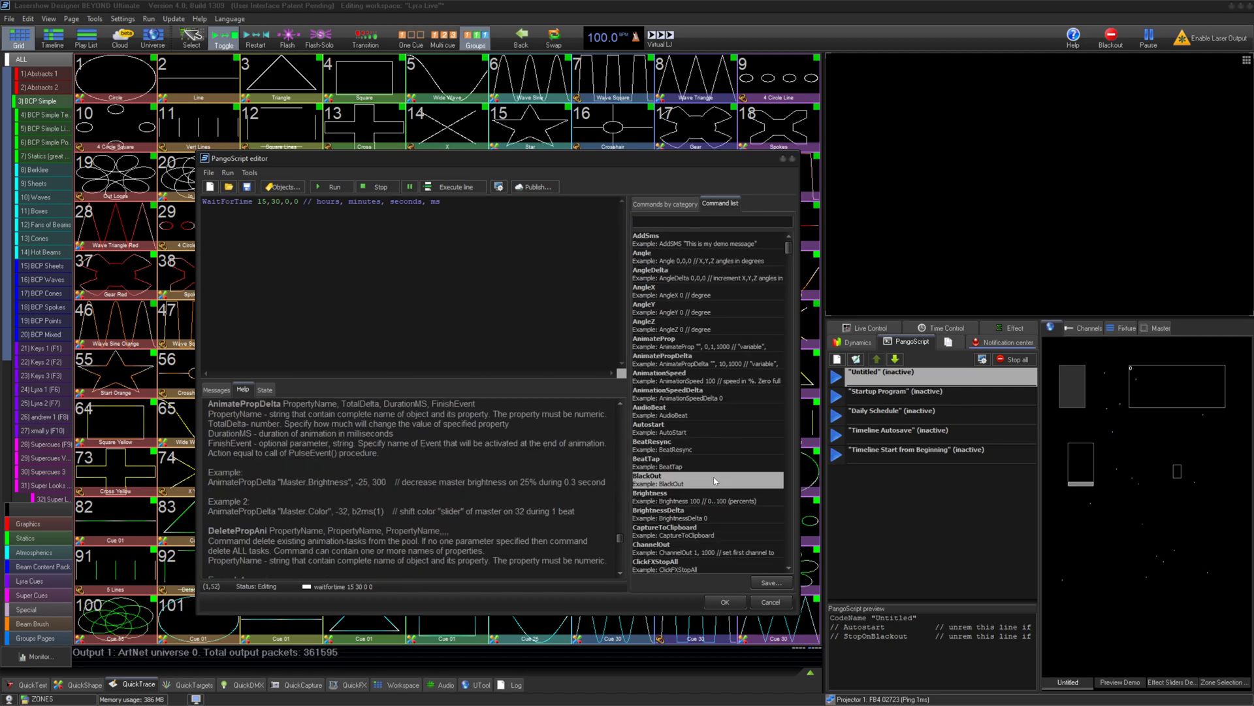
{"action": "left_click", "coordinate": [709, 518]}
{"action": "left_click", "coordinate": [702, 551]}
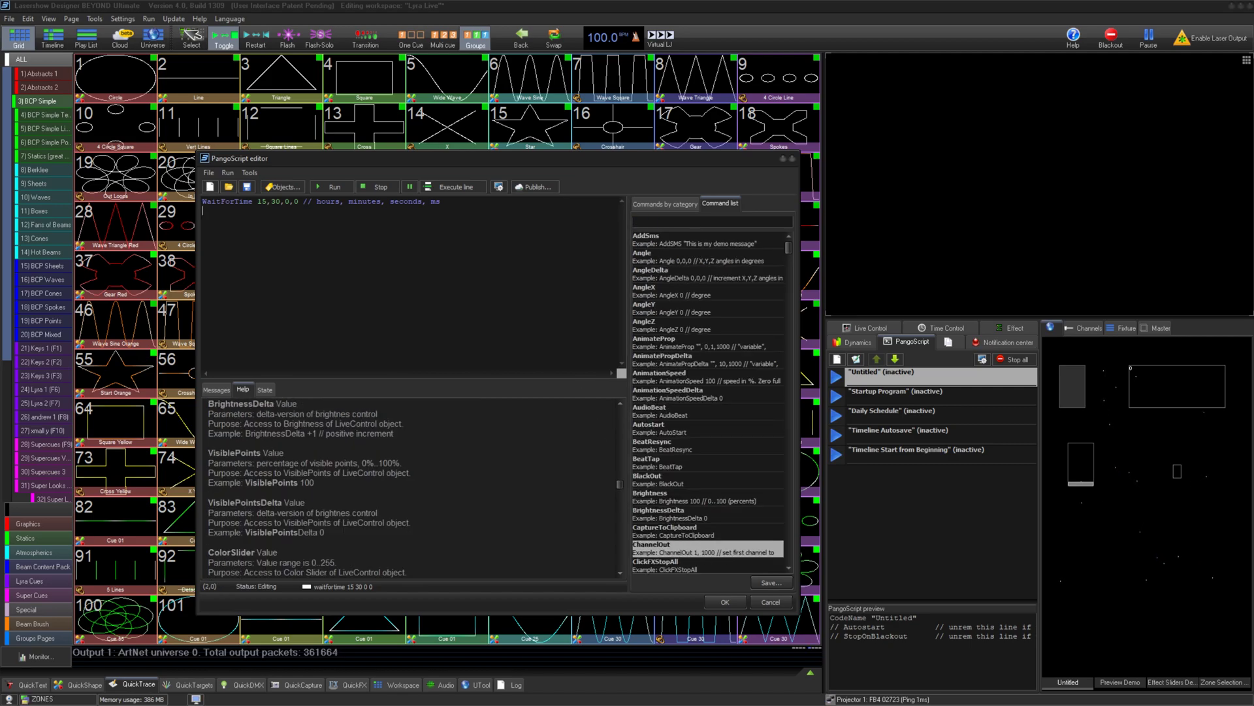
- Copy the WaitForTime script text and close the script editor
{"action": "key", "text": "ctrl+a"}
{"action": "key", "text": "ctrl+c"}
{"action": "left_click", "coordinate": [771, 602]}
- In Startup Program's code, add then remove a 'this is bad code.' line and cancel
{"action": "left_click", "coordinate": [862, 390]}
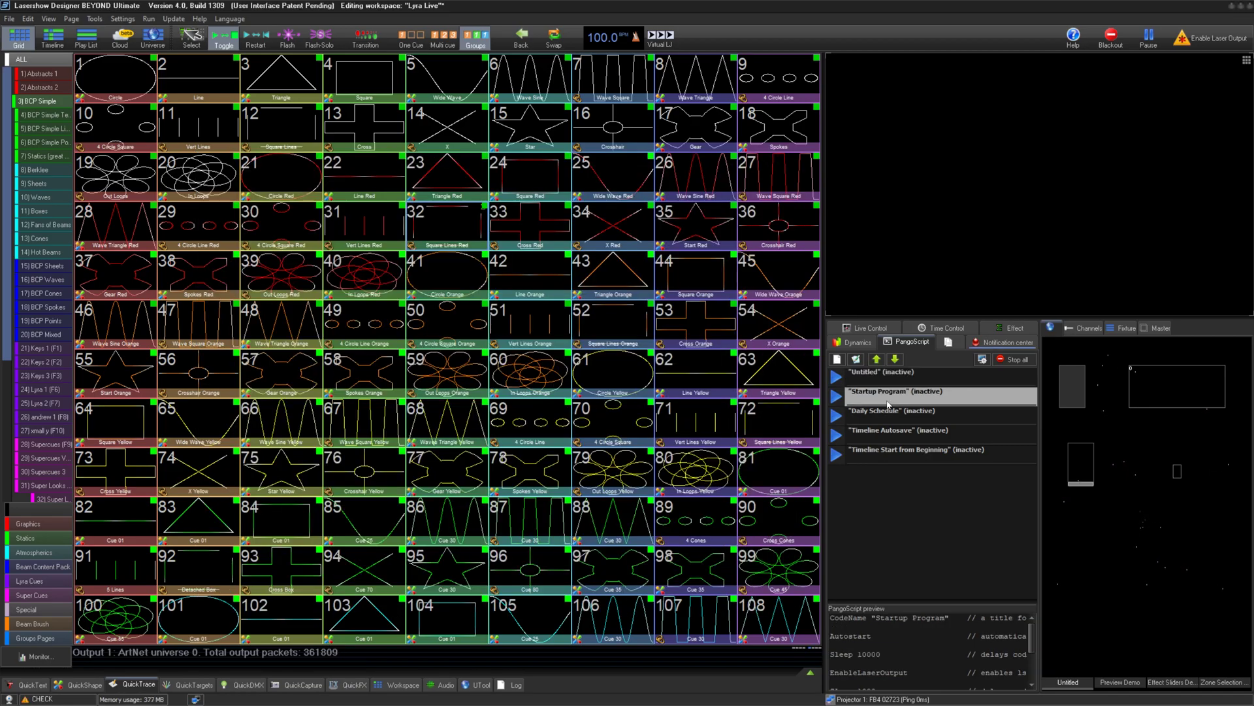
{"action": "left_click", "coordinate": [857, 360]}
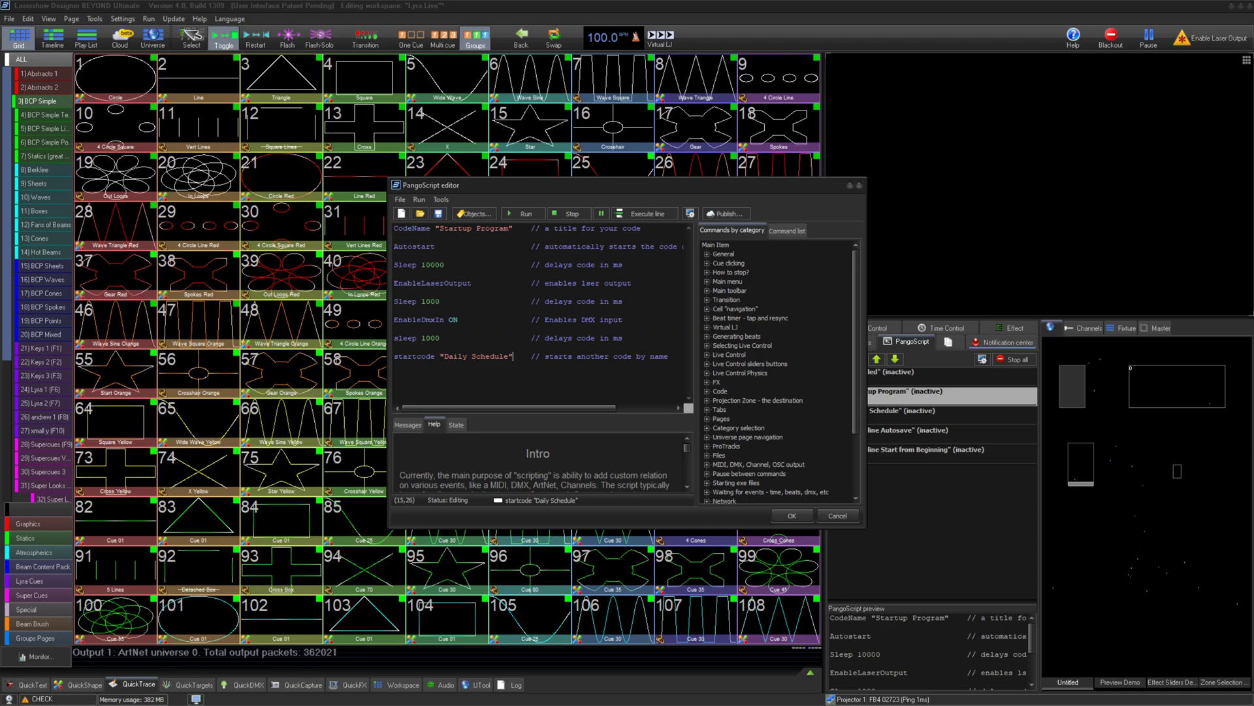
{"action": "key", "text": "Return"}
{"action": "key", "text": "Return"}
{"action": "type", "text": "this "}
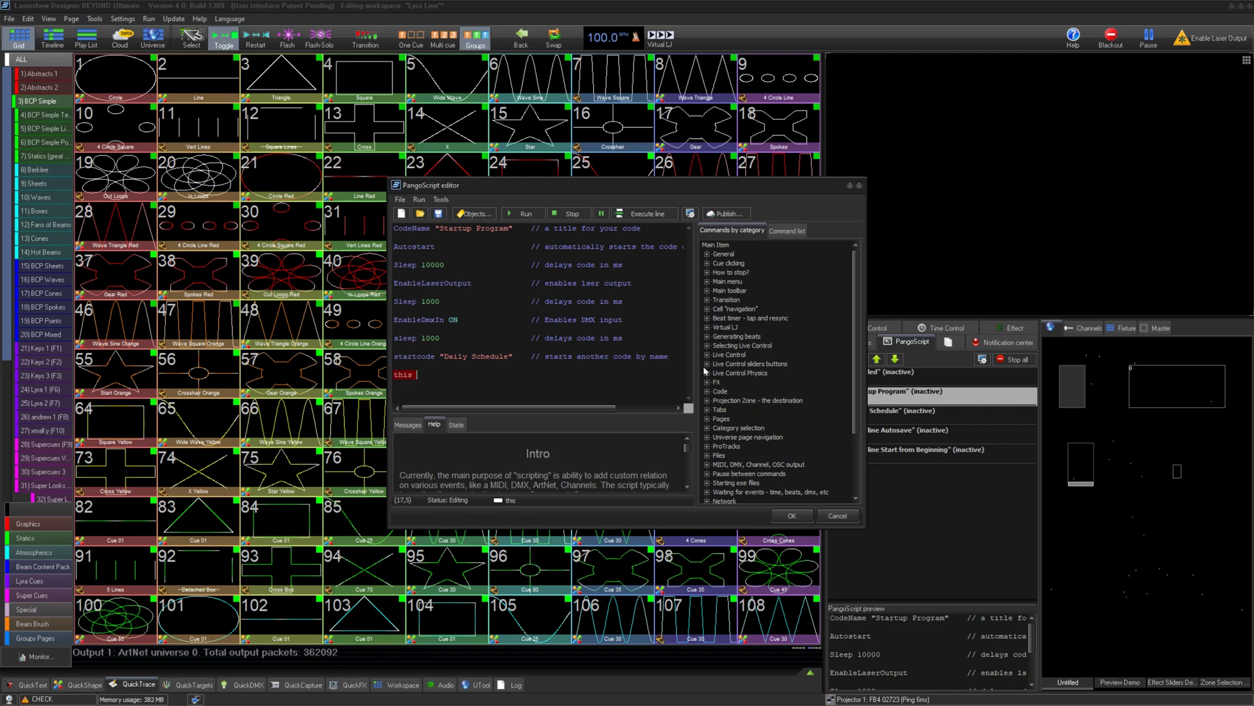
{"action": "type", "text": "is bad code."}
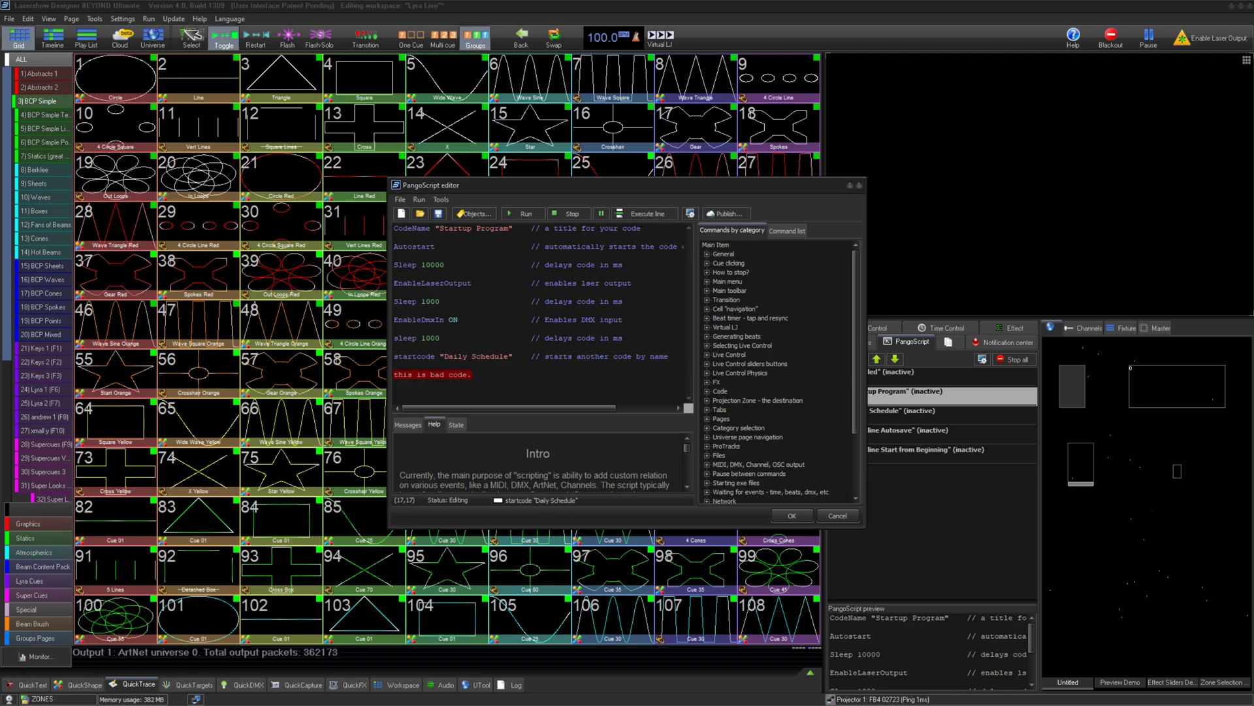
{"action": "key", "text": "ctrl+shift+Left"}
{"action": "key", "text": "ctrl+shift+Left"}
{"action": "key", "text": "ctrl+shift+Left"}
{"action": "key", "text": "ctrl+shift+Left"}
{"action": "key", "text": "BackSpace"}
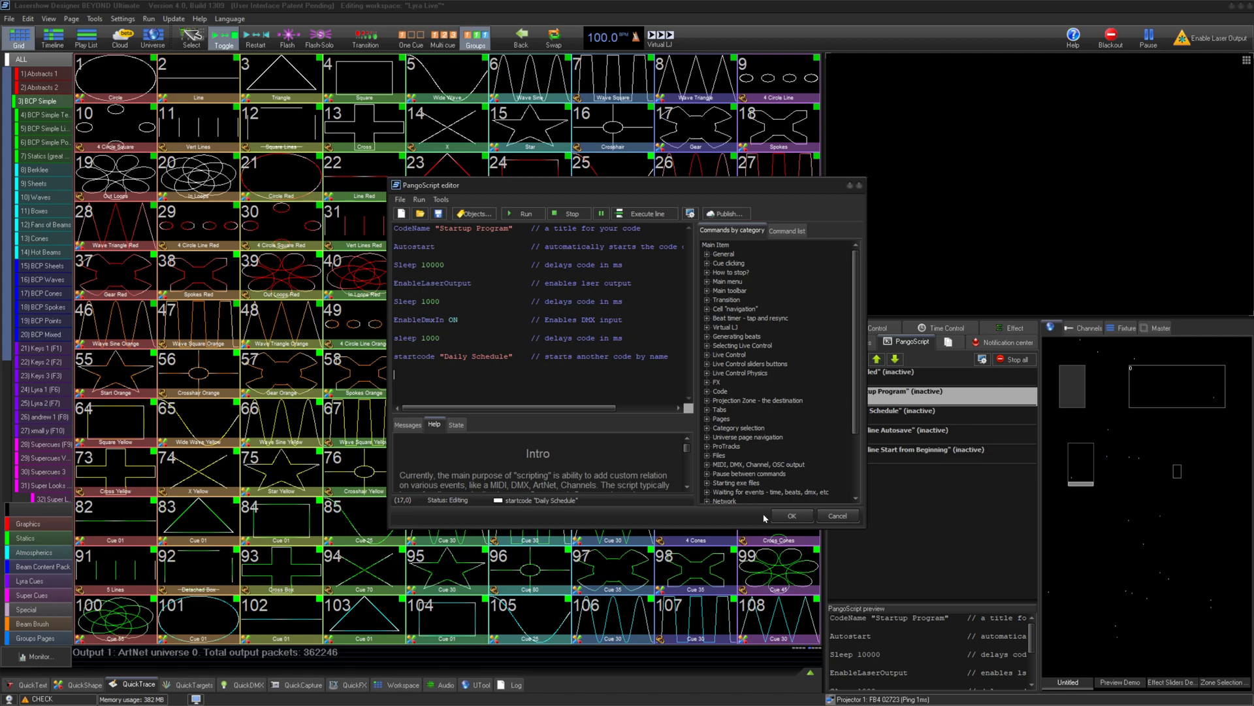
{"action": "left_click", "coordinate": [847, 518]}
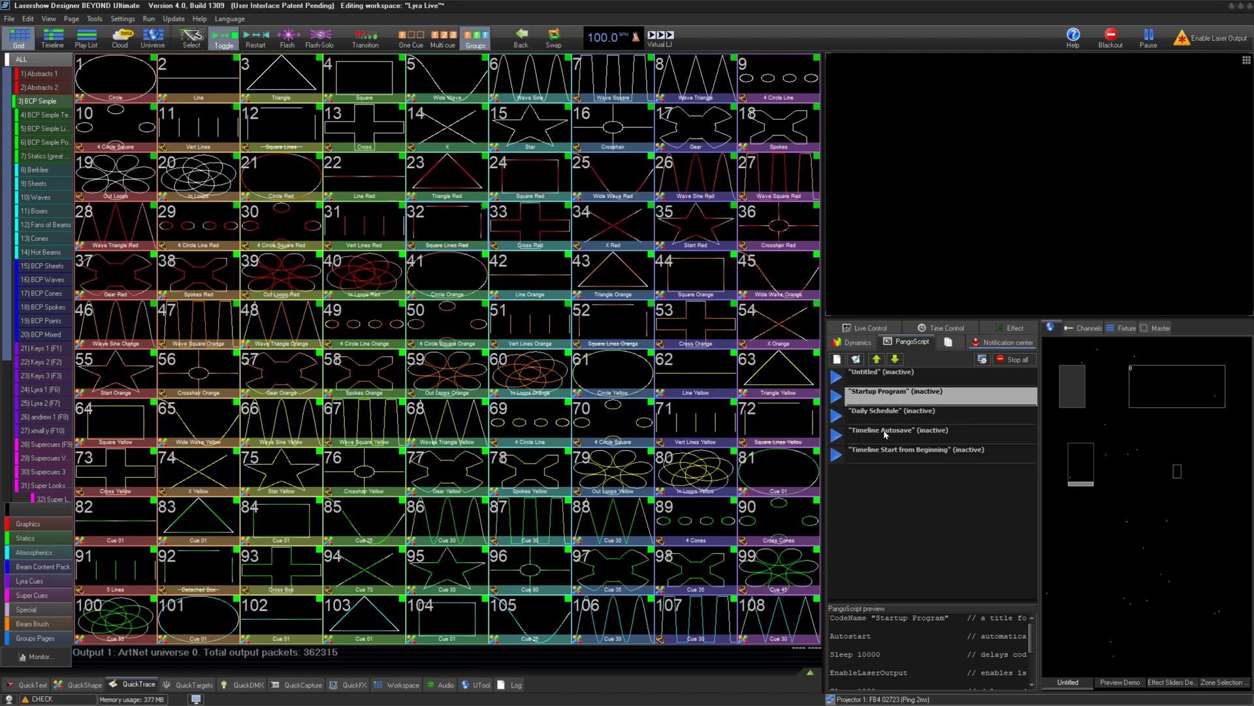
- Preview the Timeline Start from Beginning script, then Startup Program again
{"action": "key", "text": "Down"}
{"action": "key", "text": "Down"}
{"action": "left_click", "coordinate": [917, 451]}
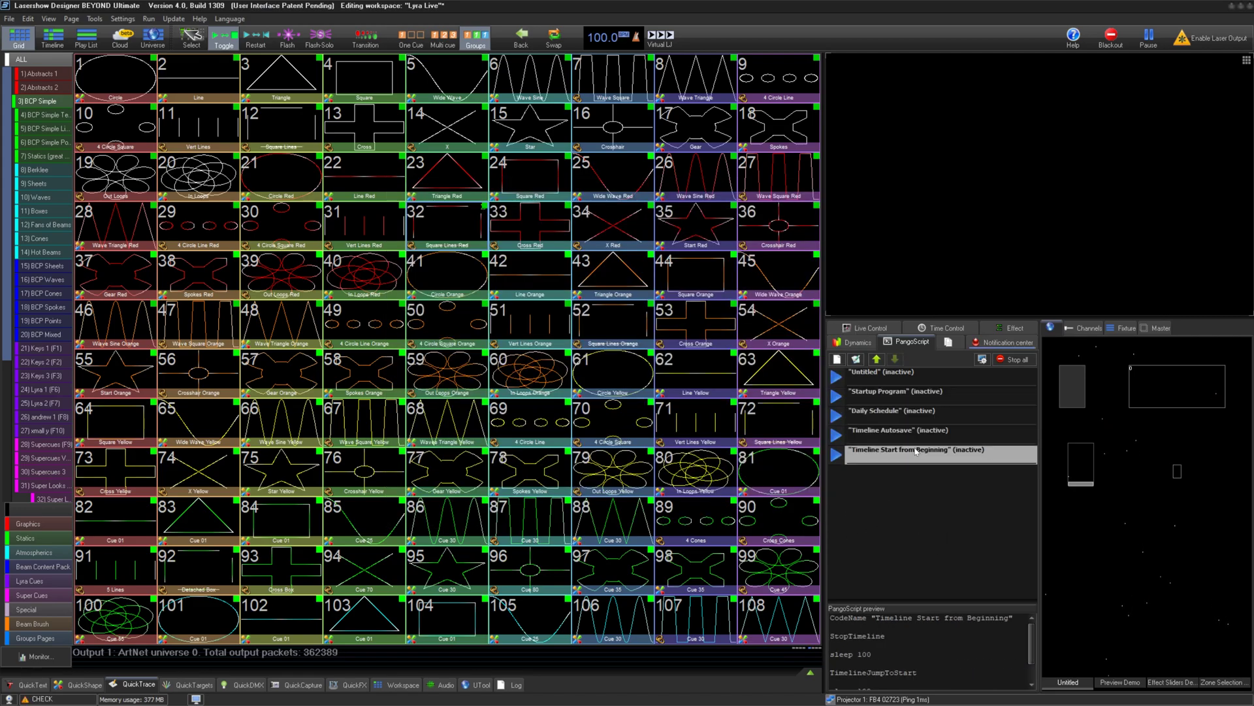
{"action": "left_click", "coordinate": [928, 401]}
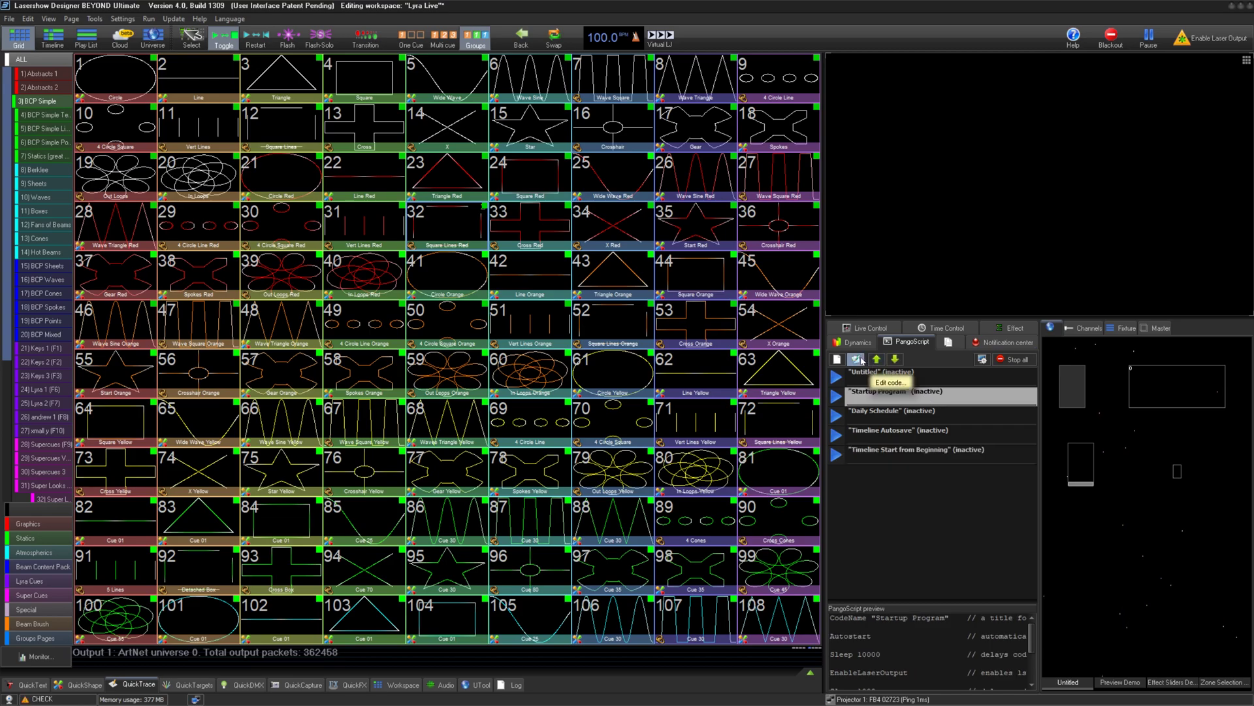
{"action": "left_click", "coordinate": [861, 360]}
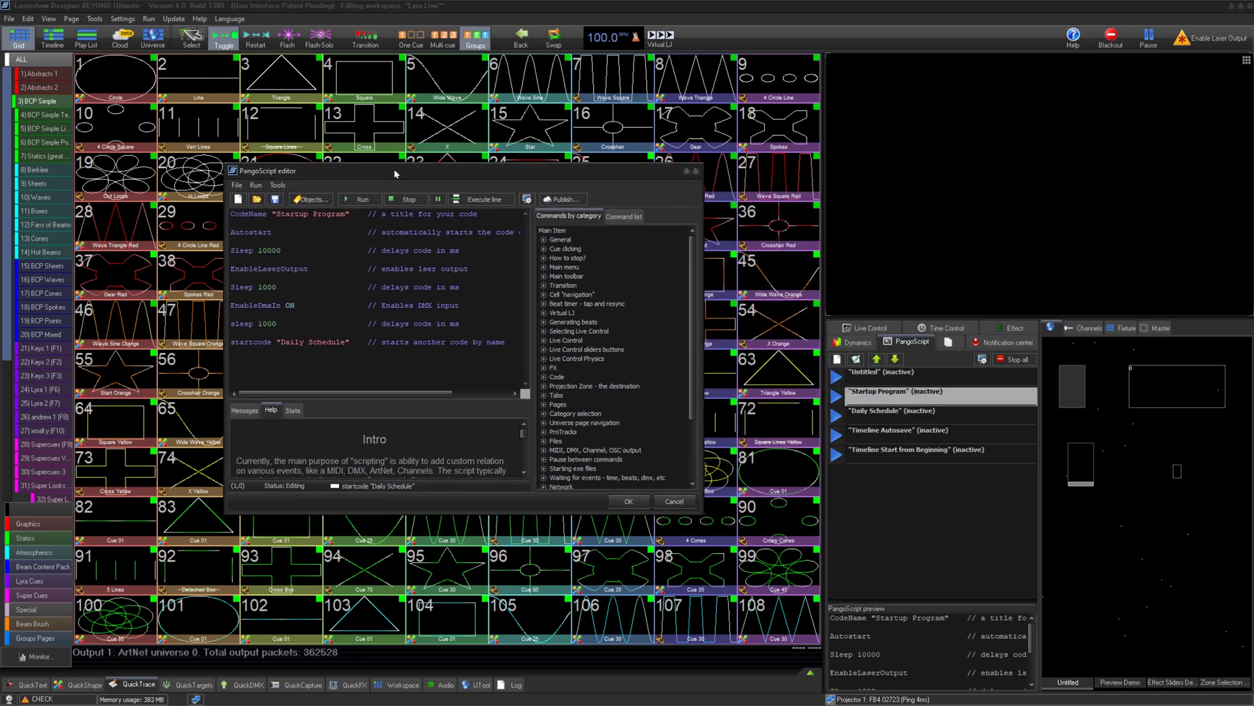
{"action": "left_click_drag", "start_coordinate": [458, 180], "coordinate": [296, 171]}
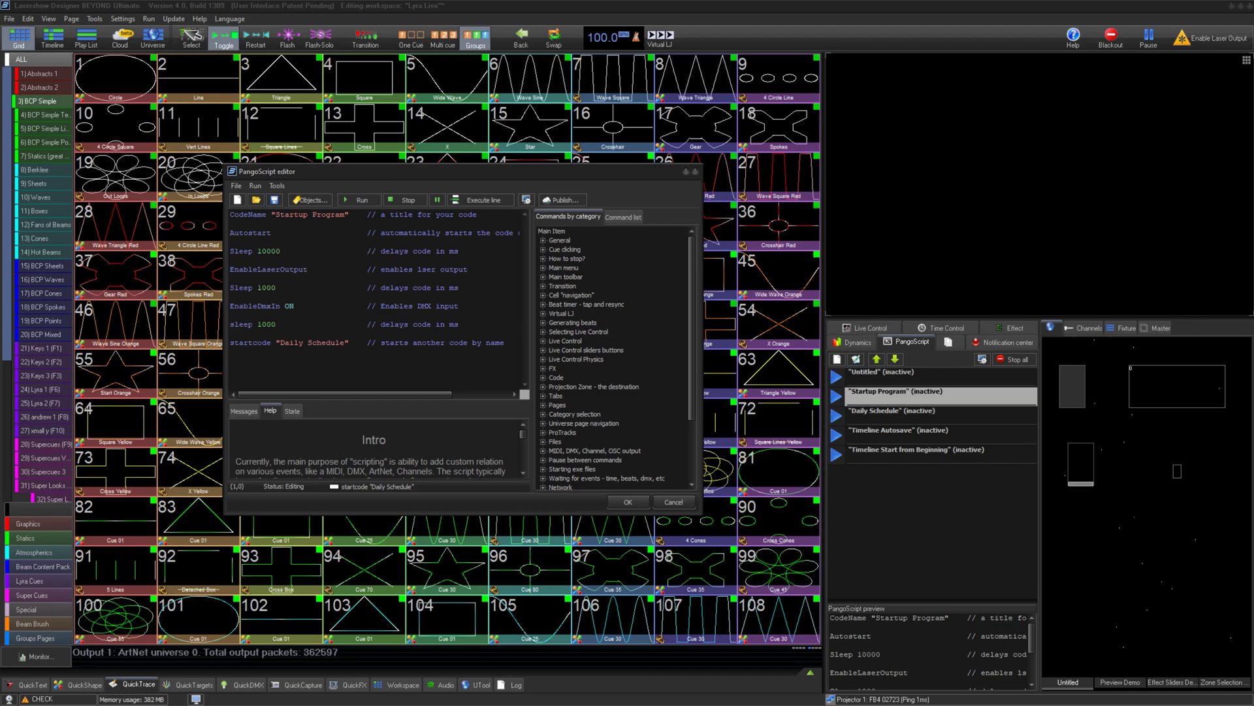
{"action": "left_click_drag", "start_coordinate": [230, 233], "coordinate": [280, 232]}
{"action": "key", "text": "ctrl+End"}
{"action": "left_click_drag", "start_coordinate": [285, 251], "coordinate": [222, 252]}
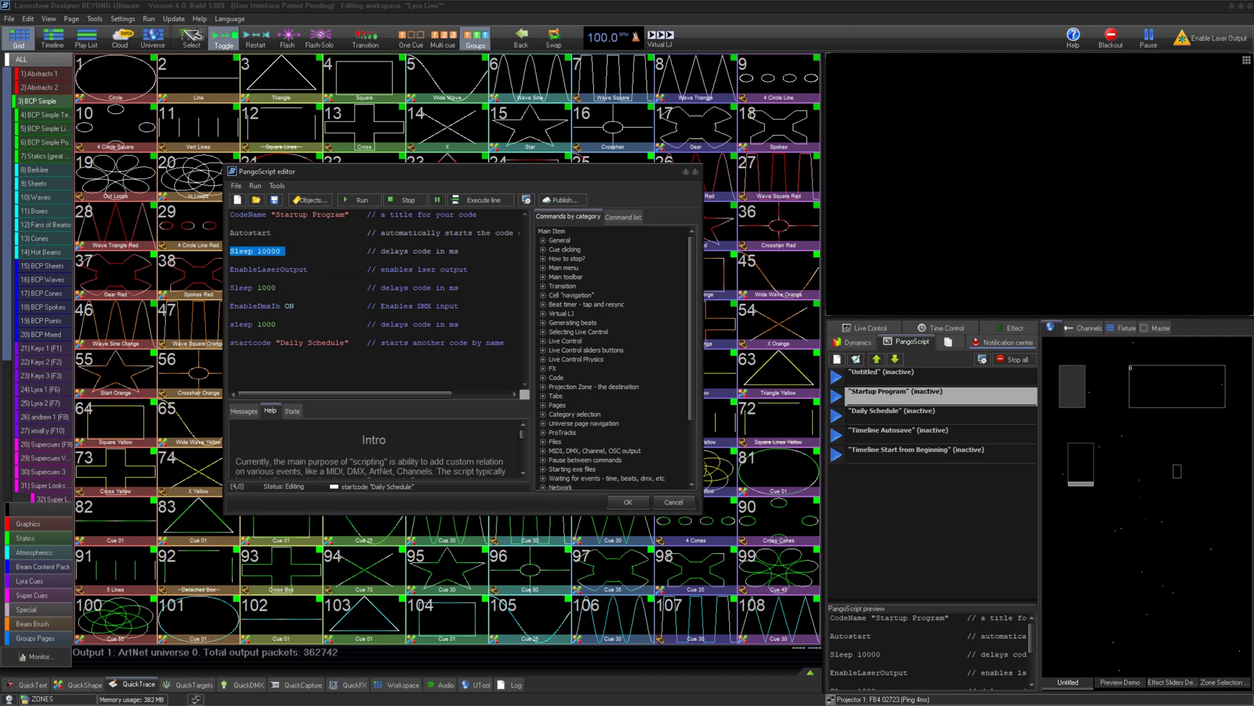
{"action": "left_click_drag", "start_coordinate": [313, 269], "coordinate": [199, 273]}
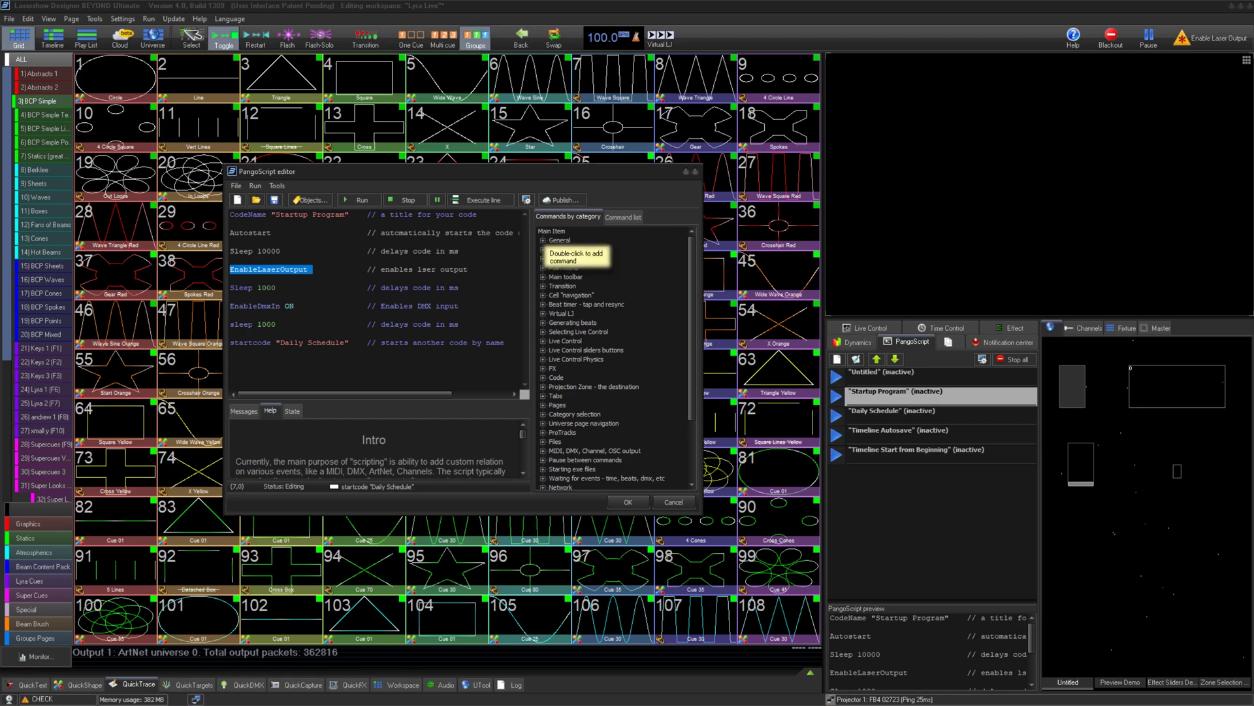
{"action": "mouse_move", "coordinate": [461, 287]}
{"action": "left_mouse_down"}
{"action": "mouse_move", "coordinate": [274, 287]}
{"action": "mouse_move", "coordinate": [230, 304]}
{"action": "left_mouse_up"}
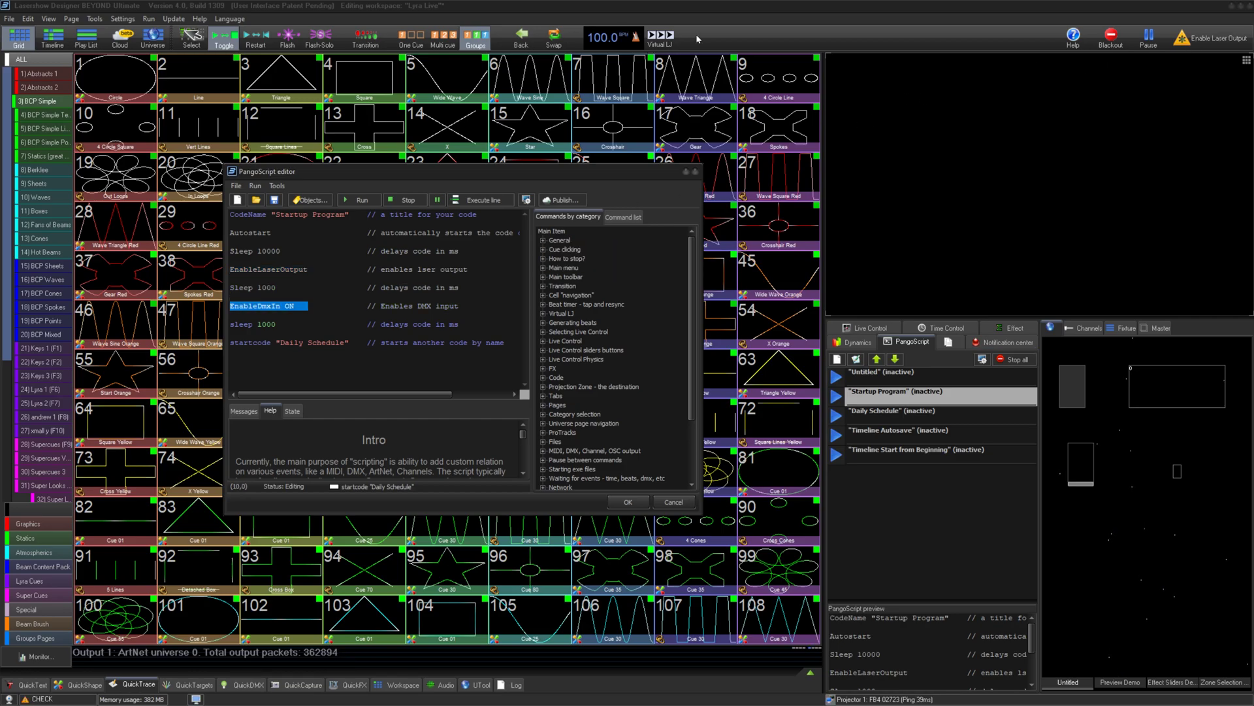
{"action": "key", "text": "Down"}
{"action": "key", "text": "Down"}
{"action": "key", "text": "Down"}
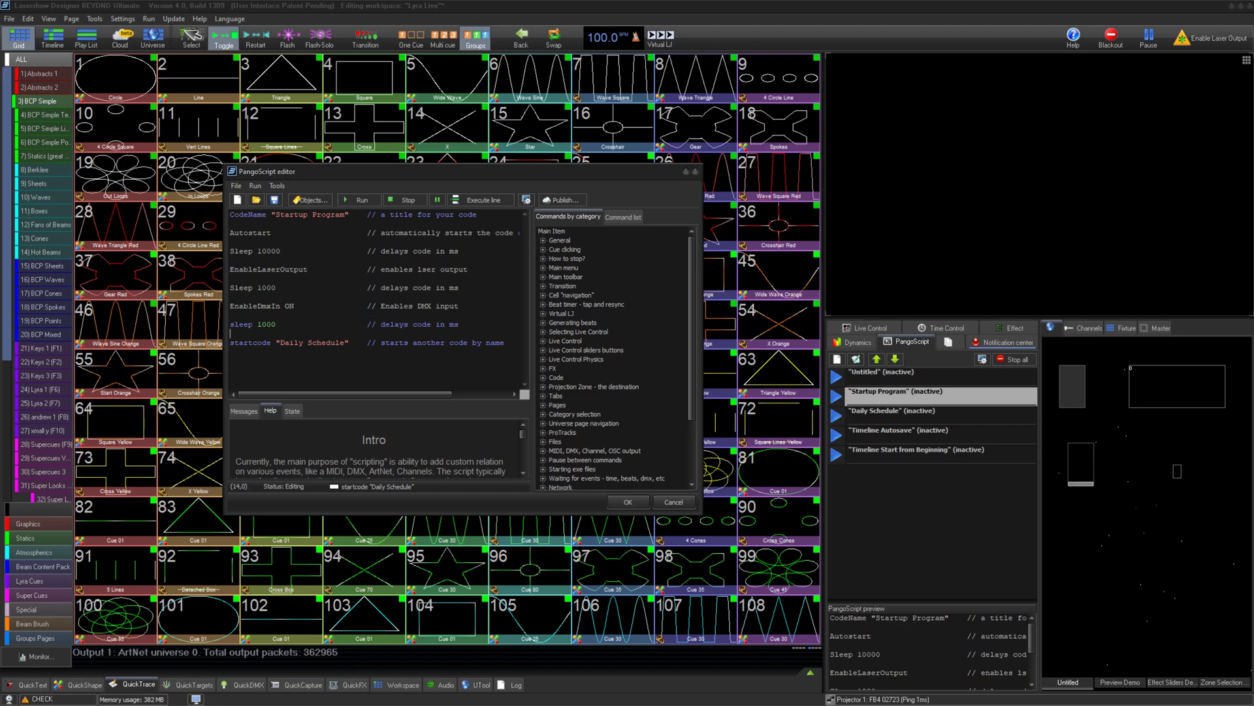
{"action": "key", "text": "Return"}
- Open Daily Schedule's code and add 'ExitBEYOND // Exit from BEYOND' after the runapp line
{"action": "left_click", "coordinate": [643, 507]}
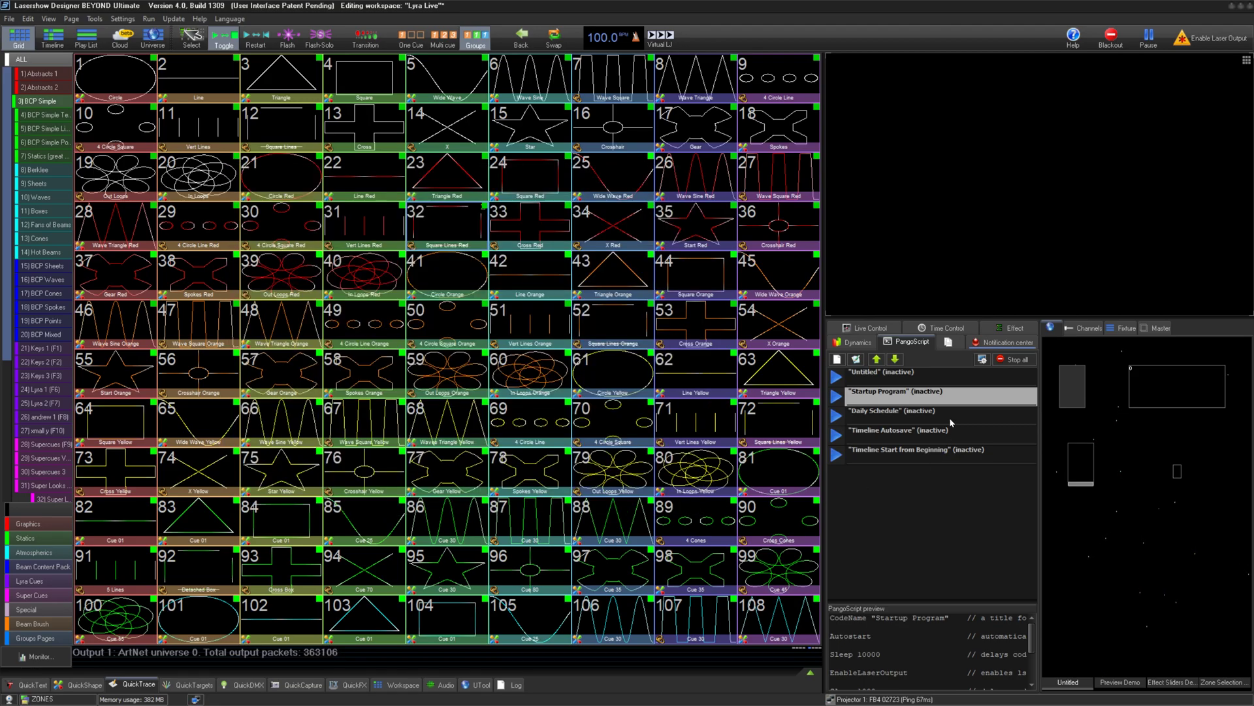
{"action": "left_click", "coordinate": [892, 410]}
{"action": "left_click", "coordinate": [856, 359]}
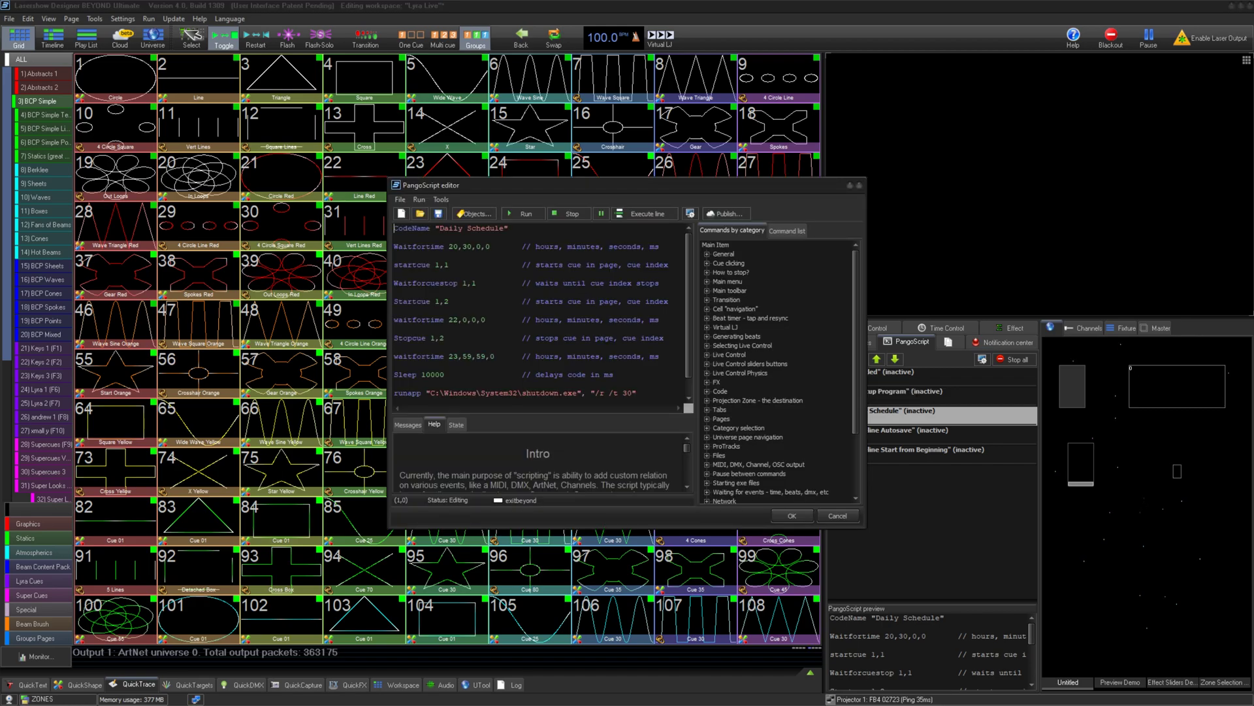
{"action": "left_click_drag", "start_coordinate": [519, 190], "coordinate": [348, 190]}
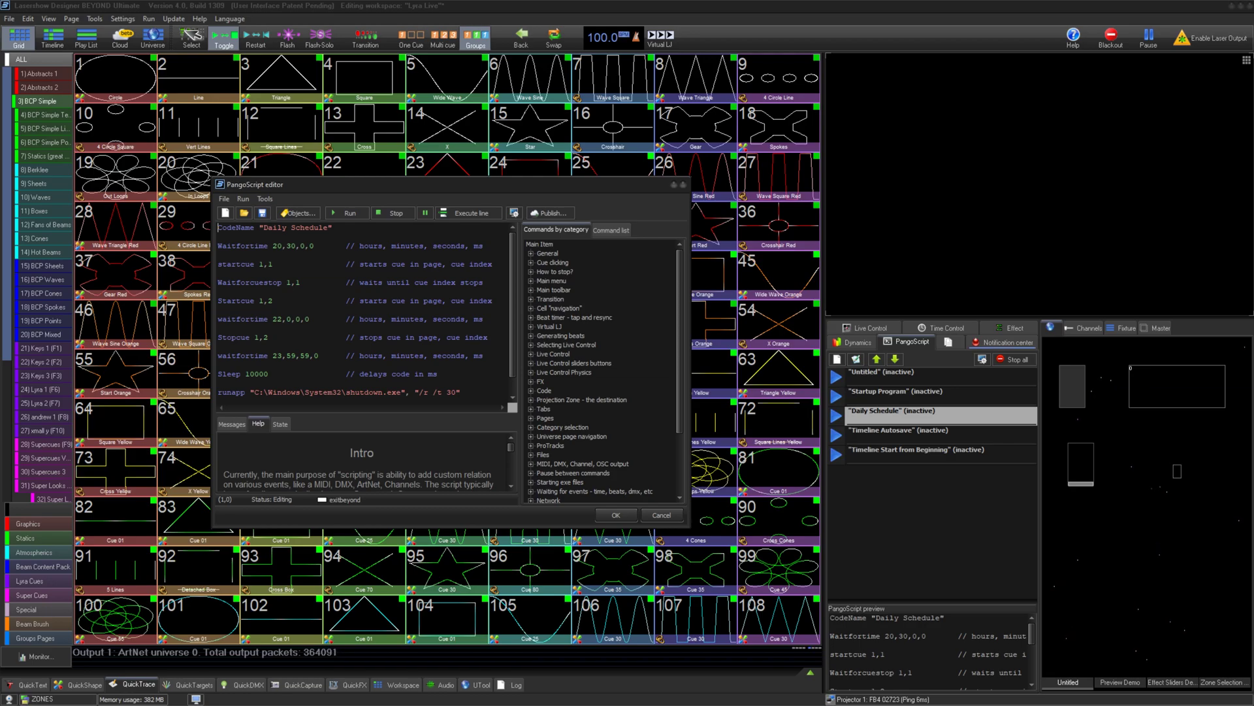
{"action": "key", "text": "ctrl+v"}
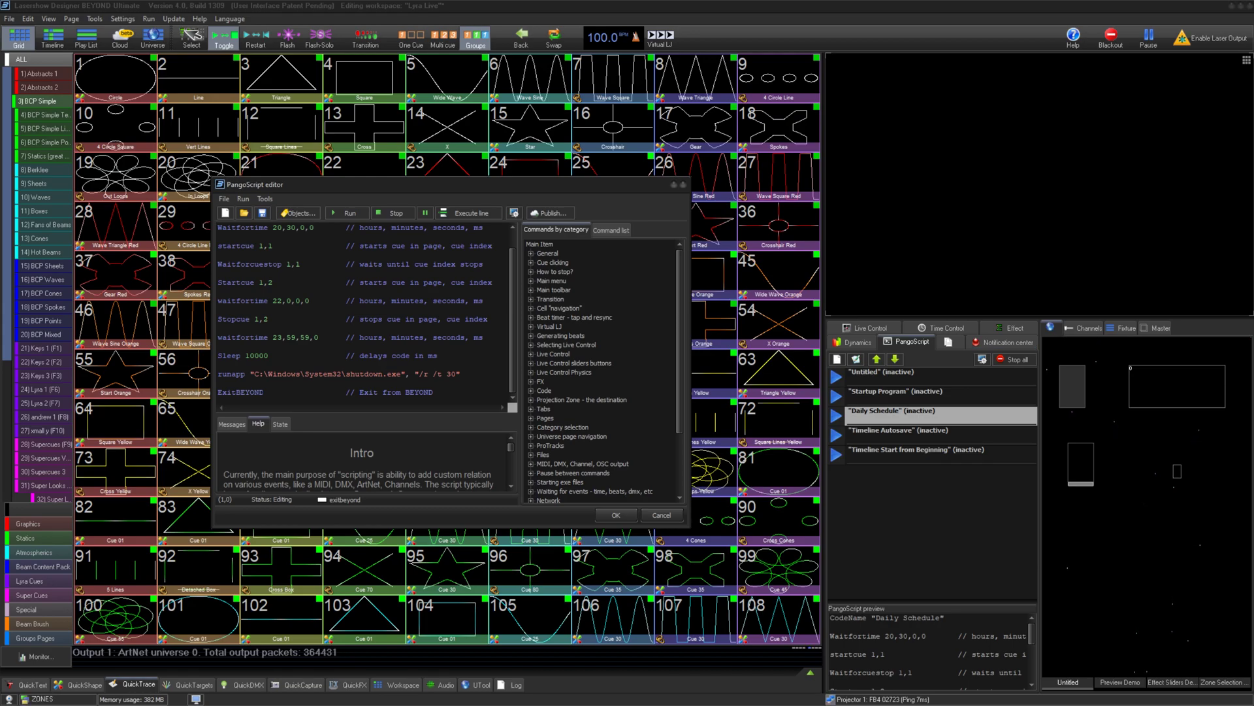
- On the Show Timeline, read, run and then stop the Timeline Autosave script
{"action": "left_click", "coordinate": [633, 517]}
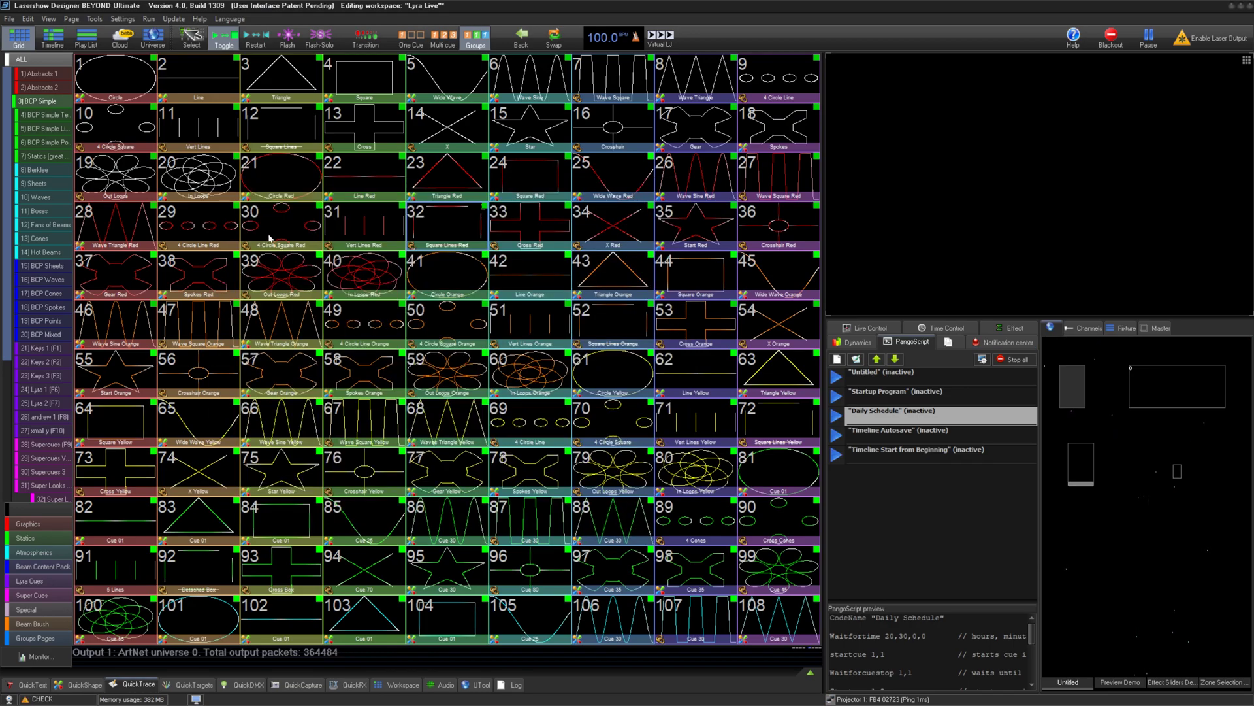
{"action": "left_click", "coordinate": [52, 38]}
{"action": "left_click", "coordinate": [63, 65]}
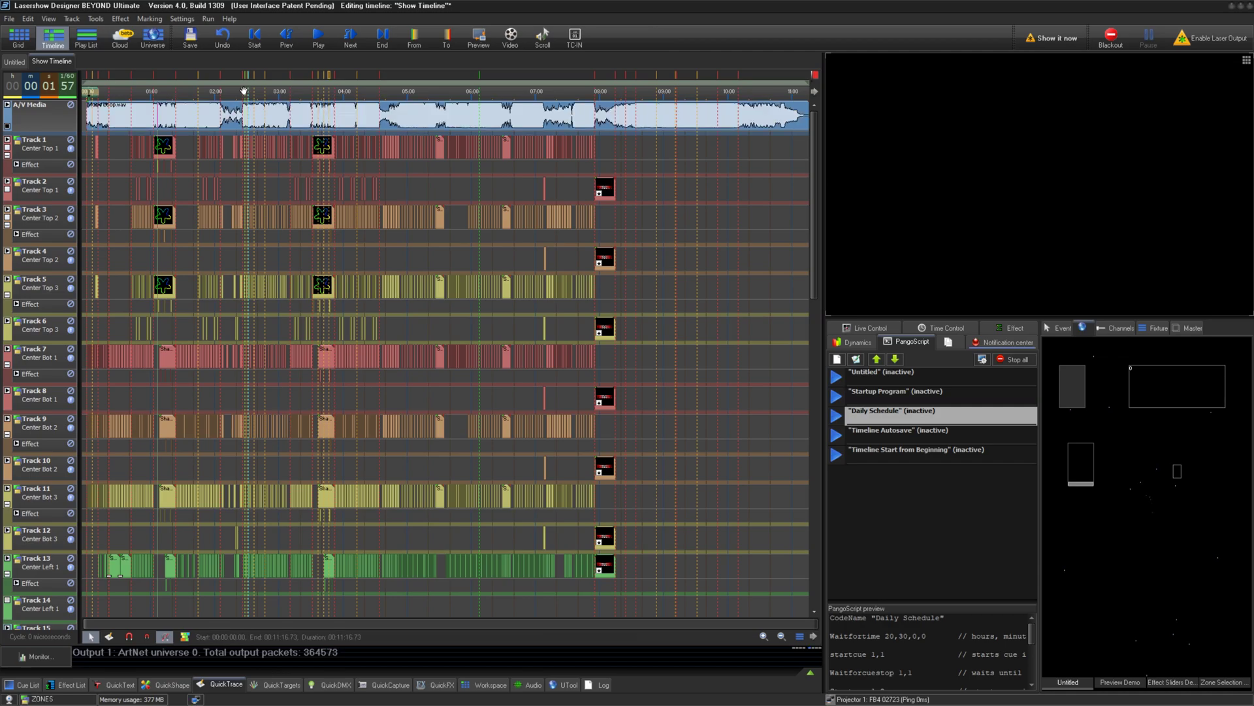
{"action": "left_click", "coordinate": [904, 432]}
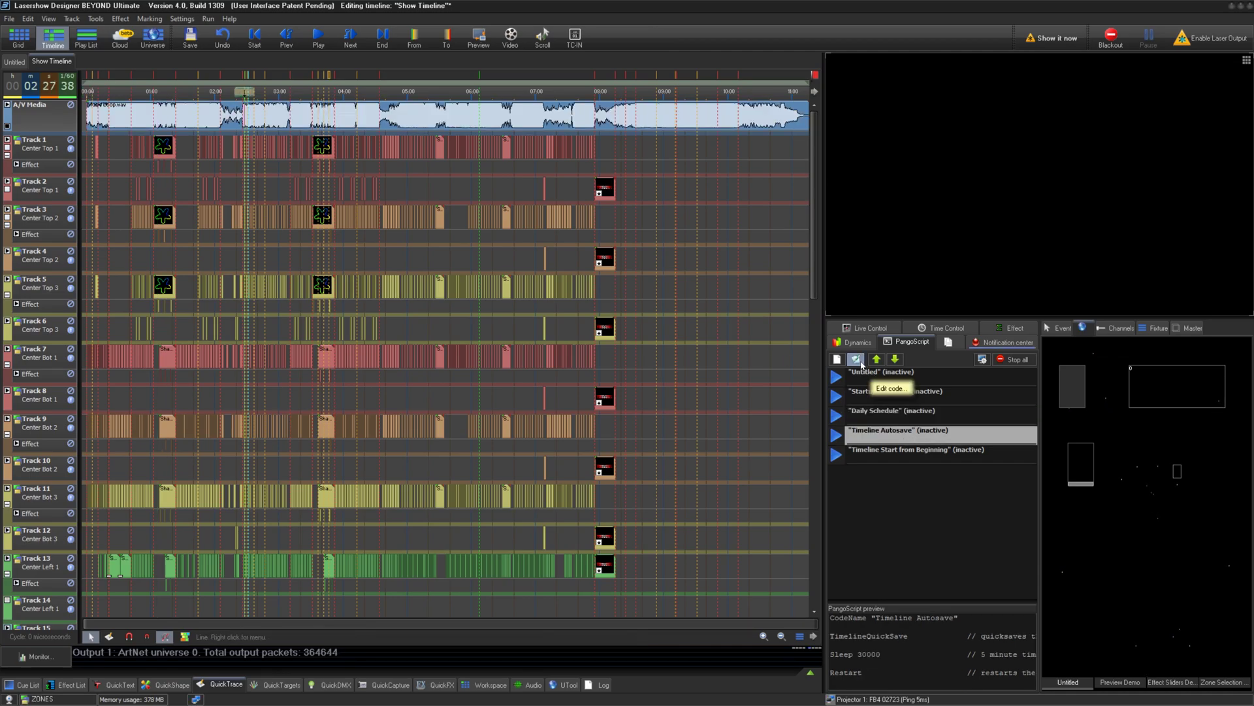
{"action": "left_click", "coordinate": [856, 358]}
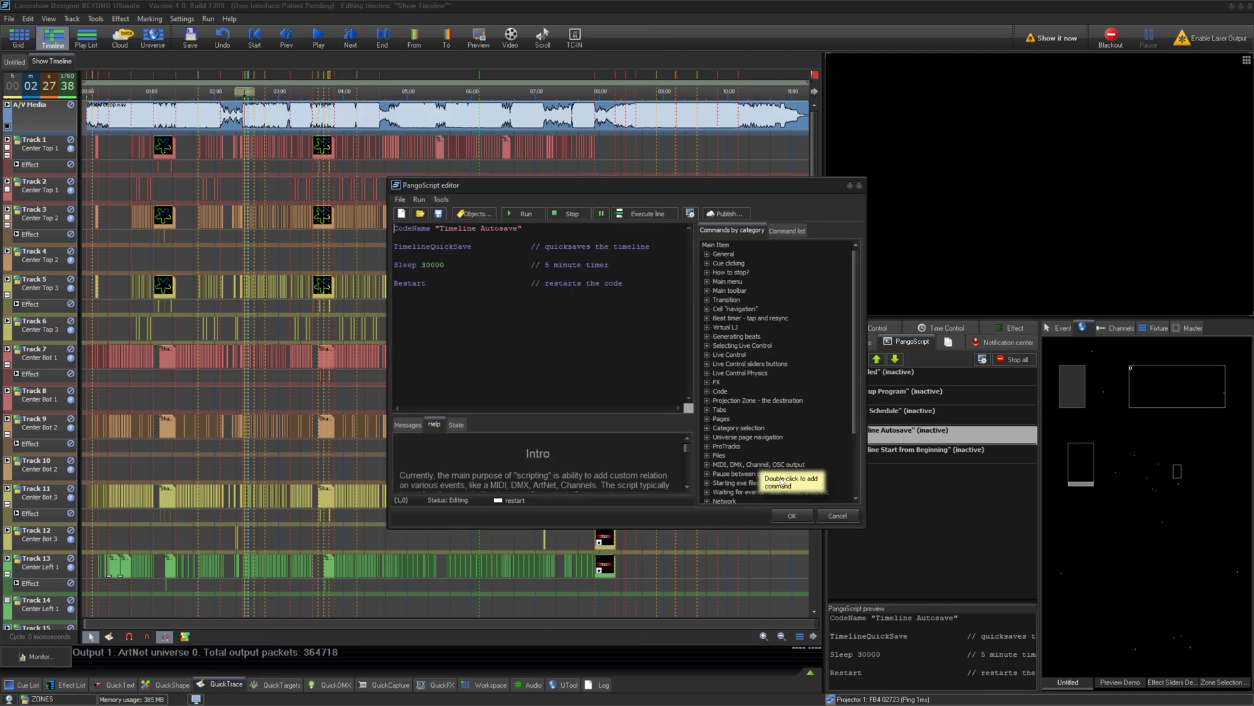
{"action": "left_click", "coordinate": [793, 516]}
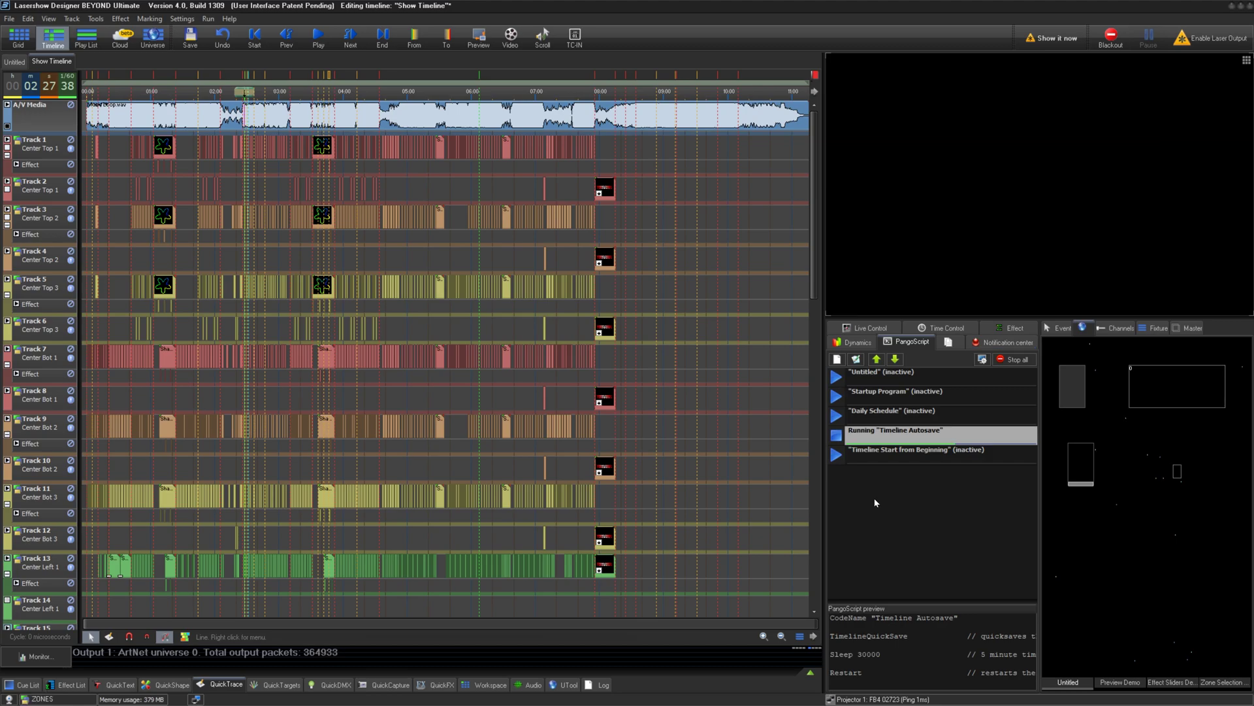
{"action": "left_click", "coordinate": [839, 439]}
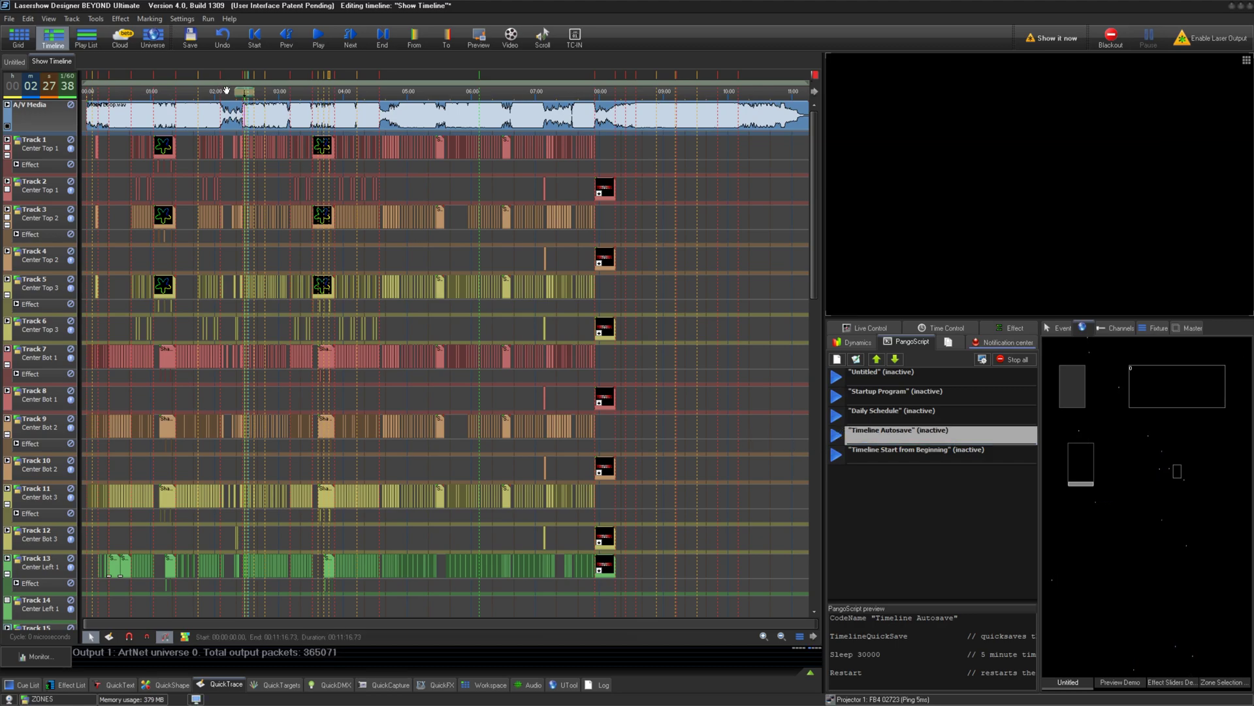
- Run Timeline Start from Beginning to restart the show, then stop playback
{"action": "left_click", "coordinate": [922, 453]}
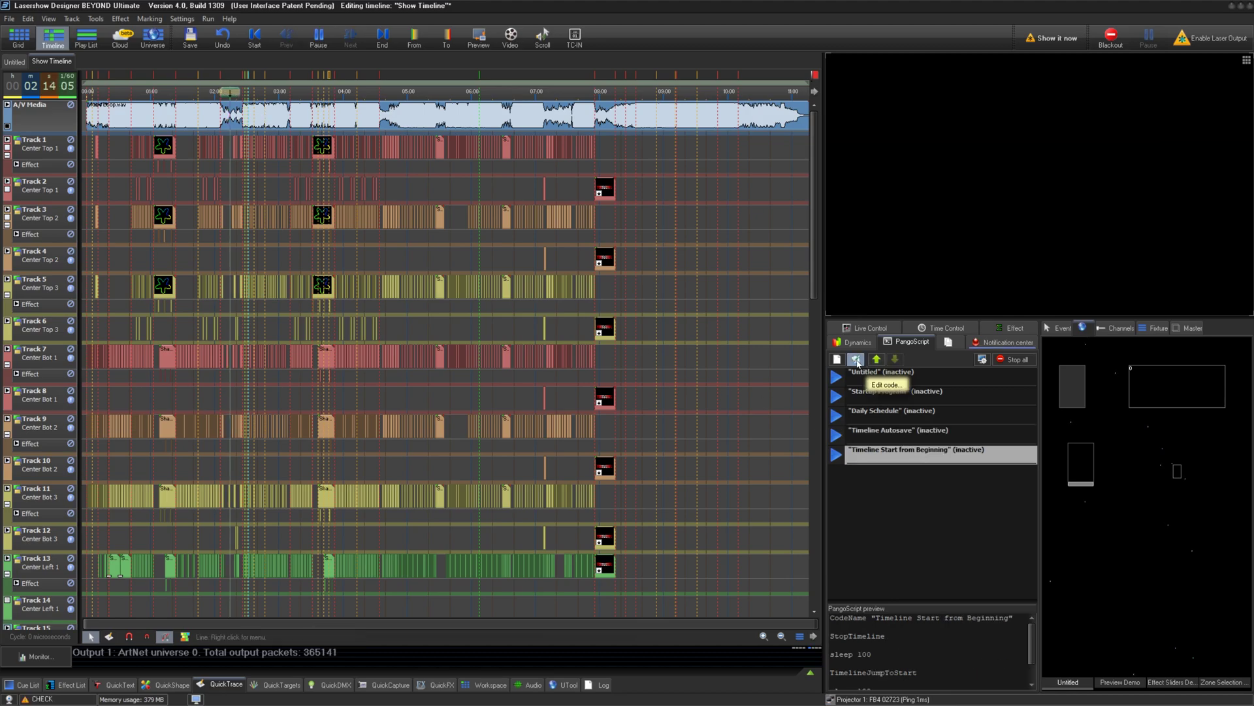
{"action": "left_click", "coordinate": [855, 359]}
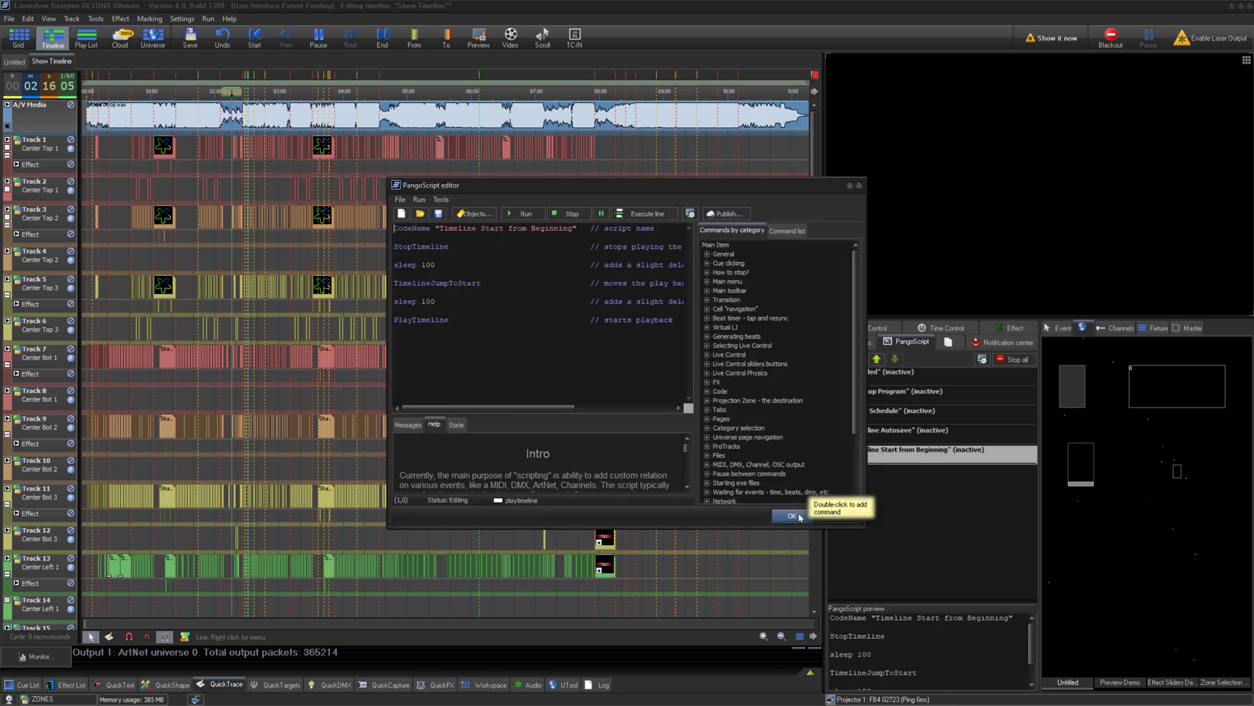
{"action": "left_click", "coordinate": [792, 515]}
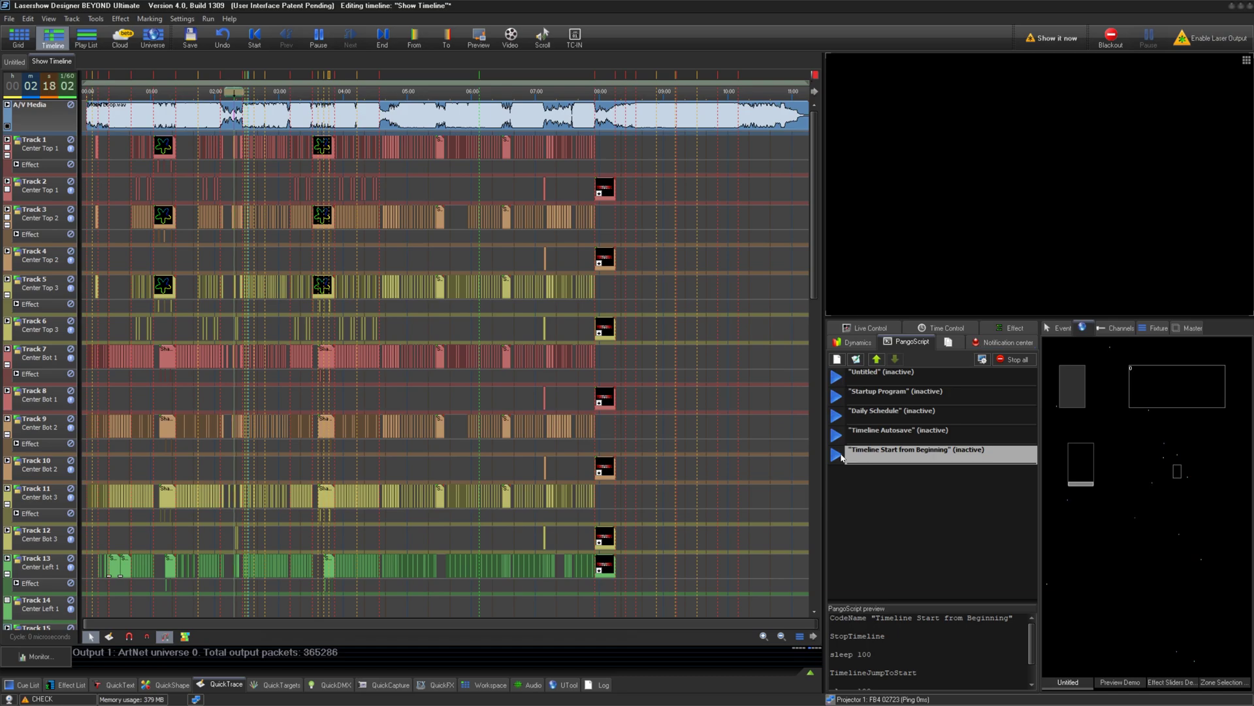
{"action": "left_click_drag", "start_coordinate": [920, 604], "coordinate": [920, 496]}
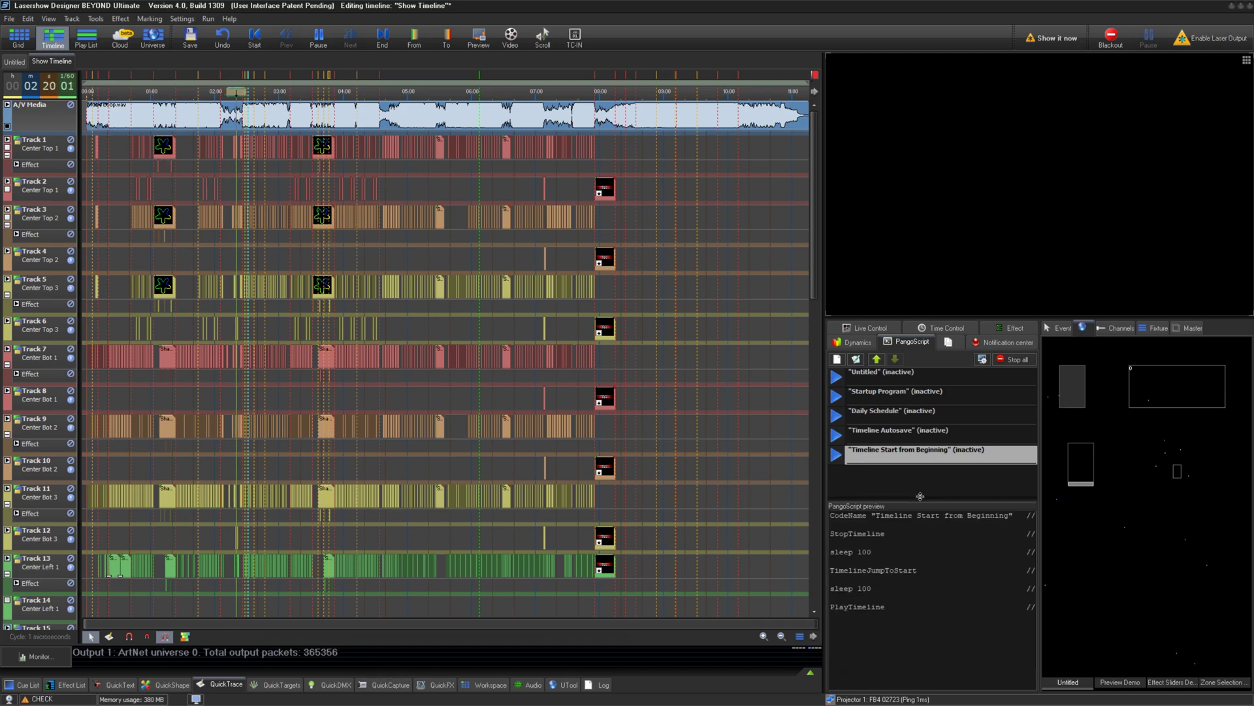
{"action": "left_click", "coordinate": [840, 455]}
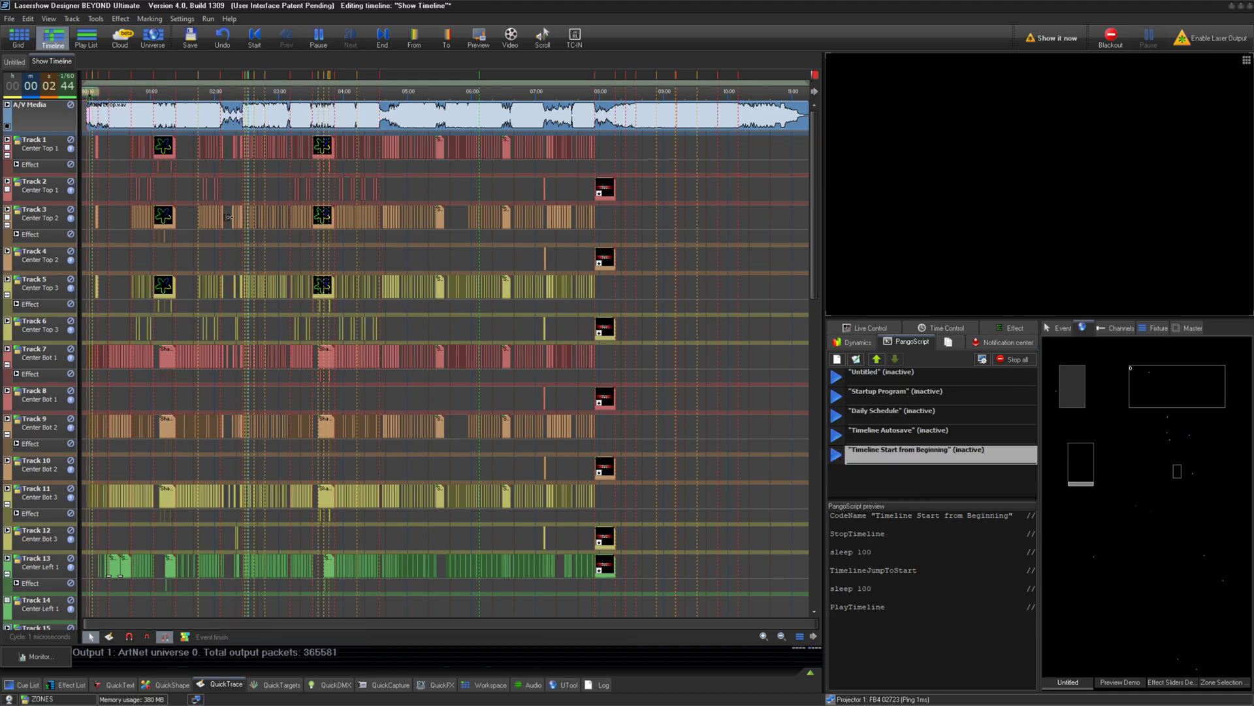
{"action": "key", "text": "space"}
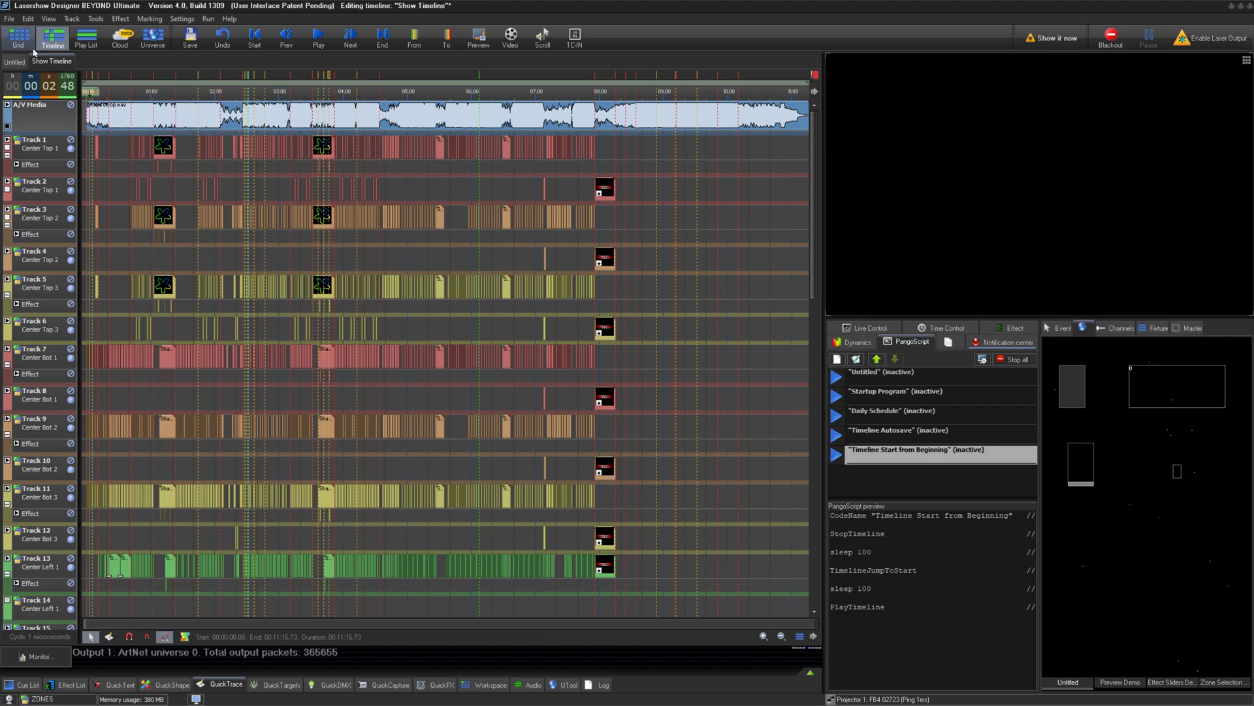
- Open MIDI device 1's MIDI to PangoScript mappings from the cue grid's settings
{"action": "left_click", "coordinate": [20, 39]}
{"action": "left_click", "coordinate": [123, 18]}
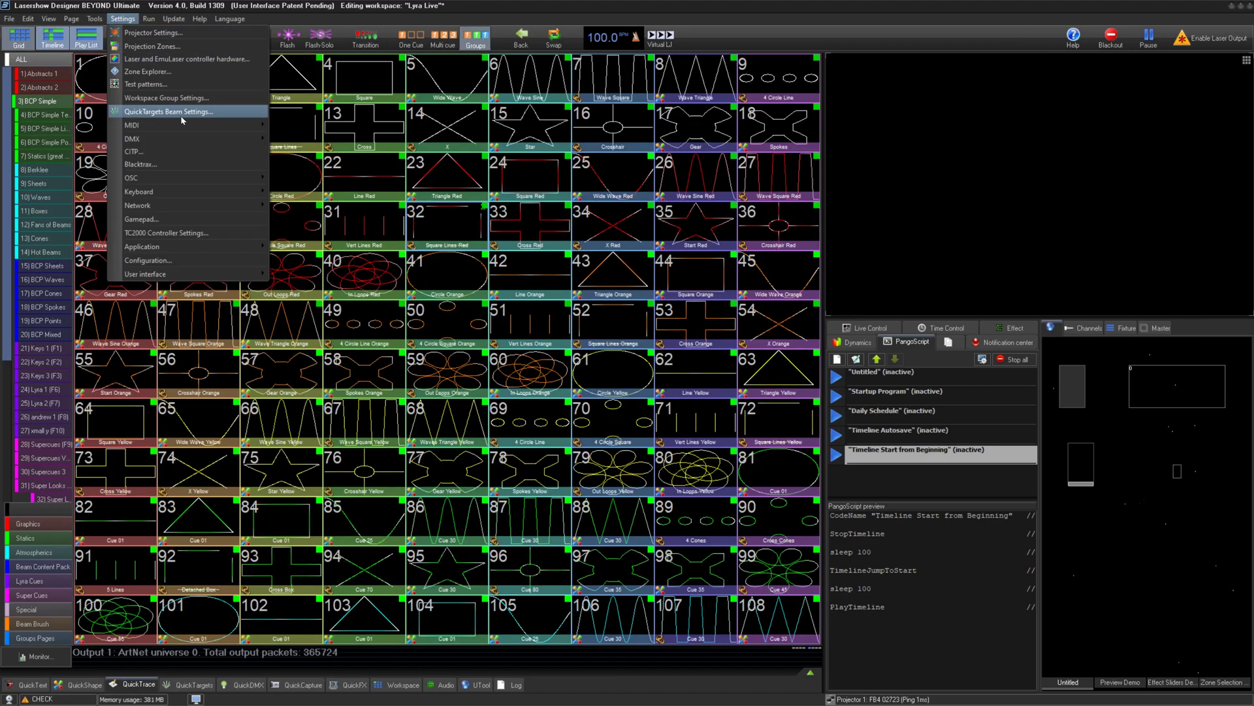
{"action": "left_click", "coordinate": [343, 127]}
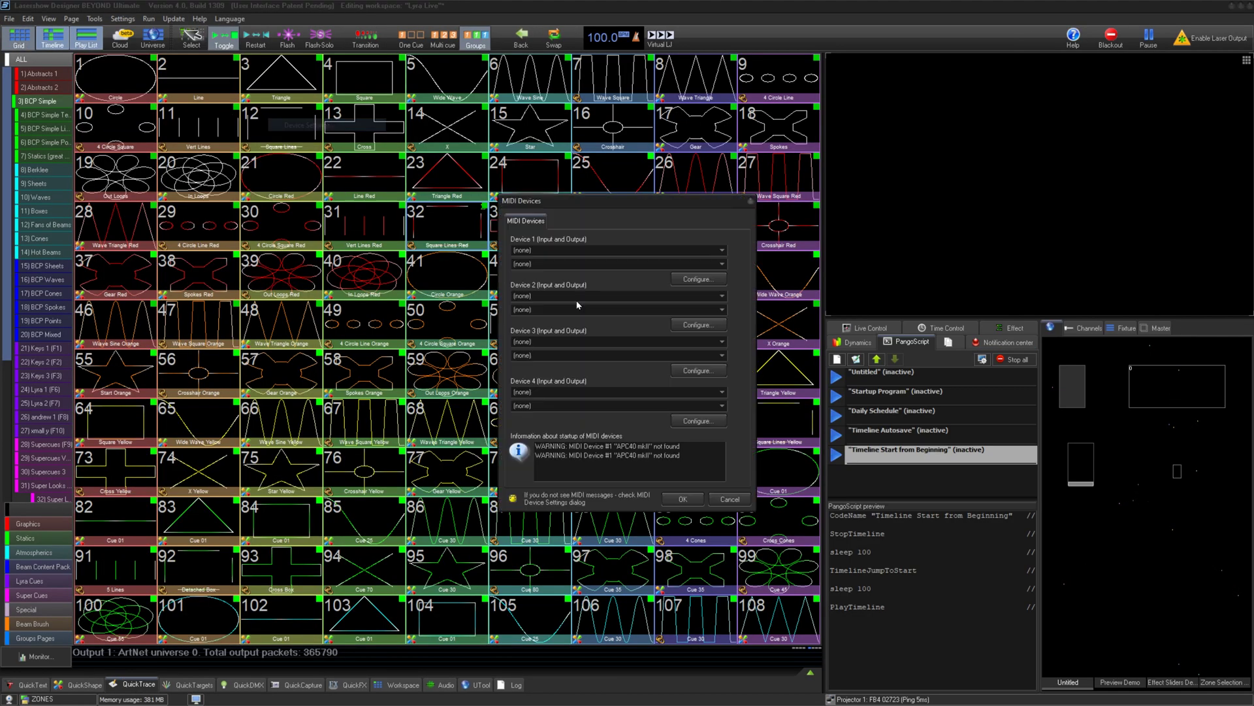
{"action": "left_click", "coordinate": [714, 283]}
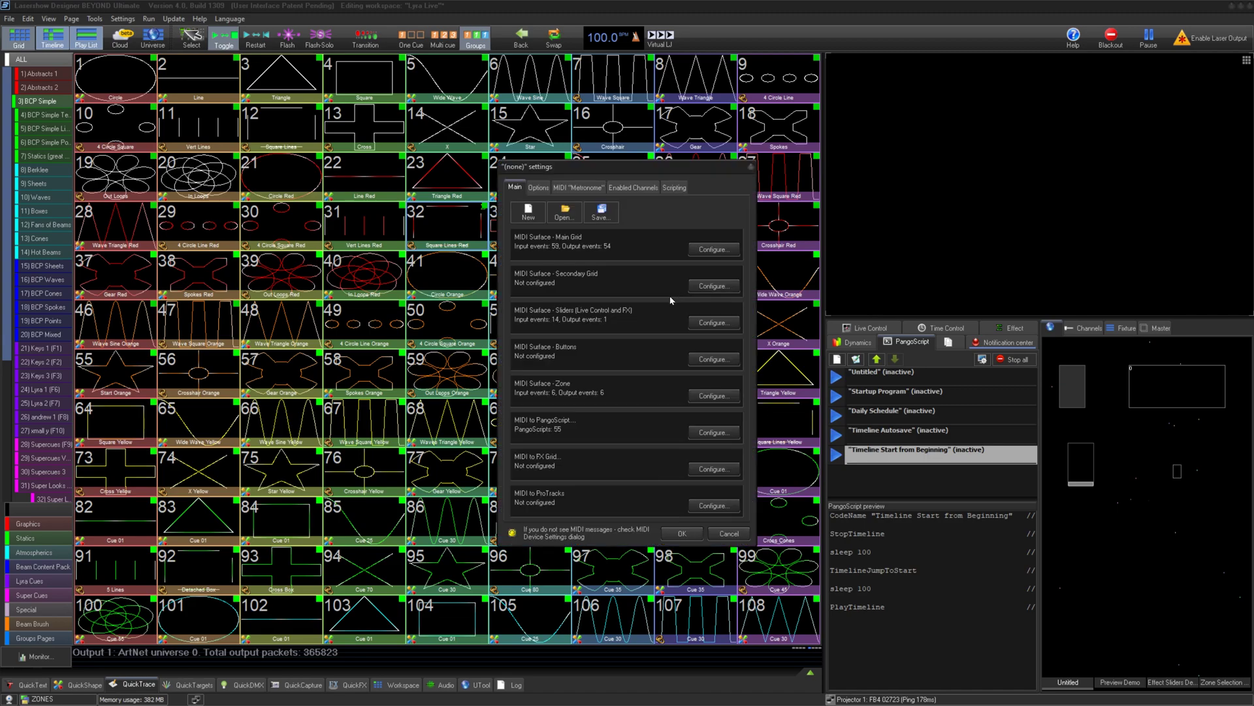
{"action": "left_click", "coordinate": [712, 432]}
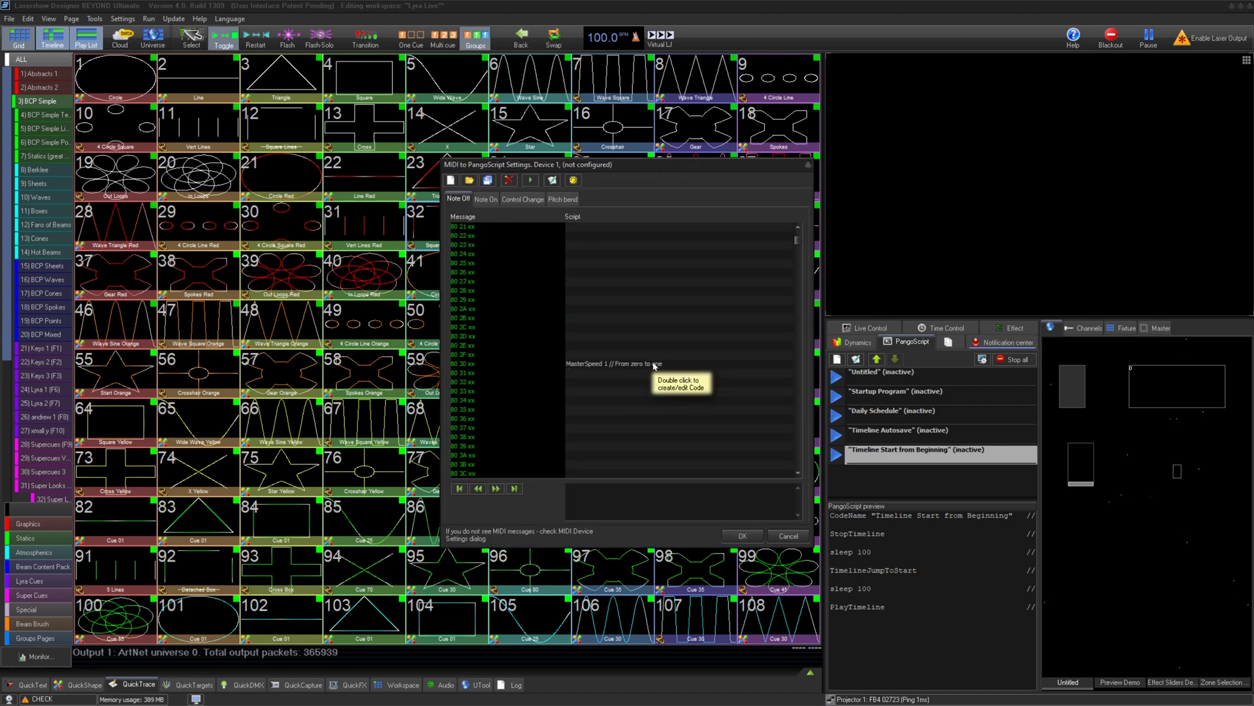
- Inspect the MasterSpeed, ScanRate and EnableLaserOutput note mapping scripts
{"action": "left_click", "coordinate": [653, 365]}
{"action": "scroll", "coordinate": [692, 392], "scroll_direction": "down", "scroll_amount": 5}
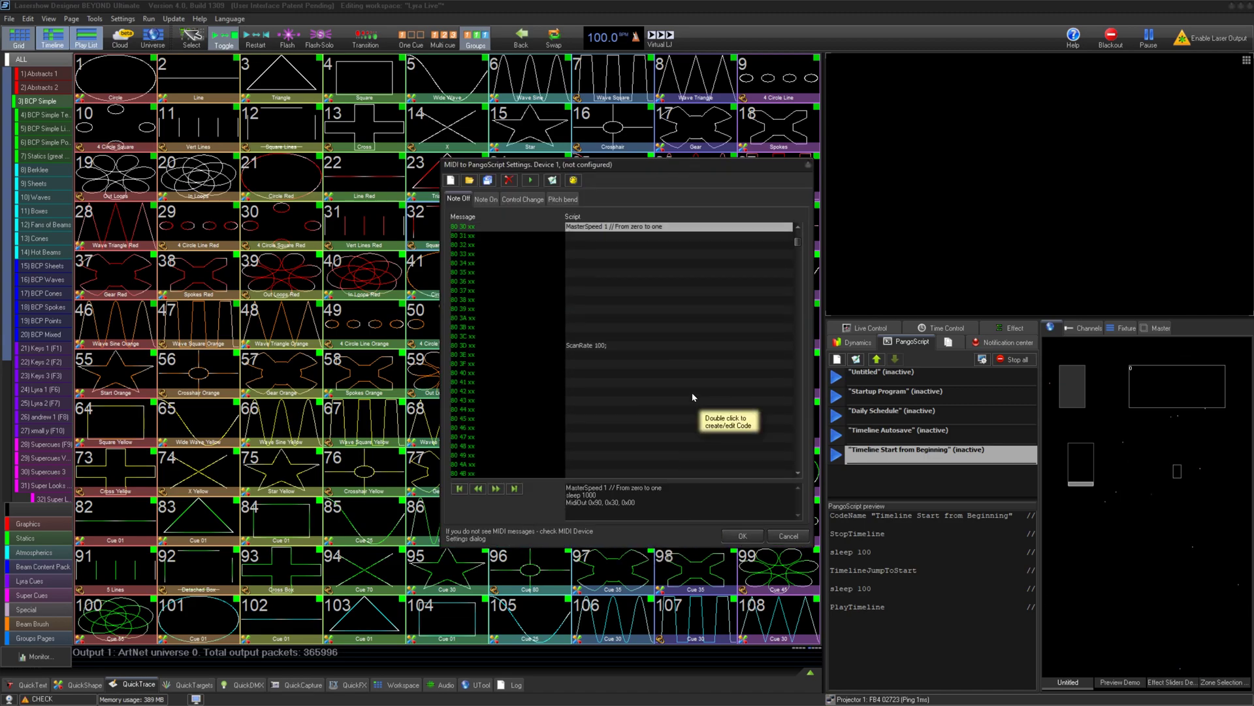
{"action": "left_click", "coordinate": [609, 344]}
{"action": "scroll", "coordinate": [664, 354], "scroll_direction": "down", "scroll_amount": 10}
{"action": "left_click", "coordinate": [628, 346]}
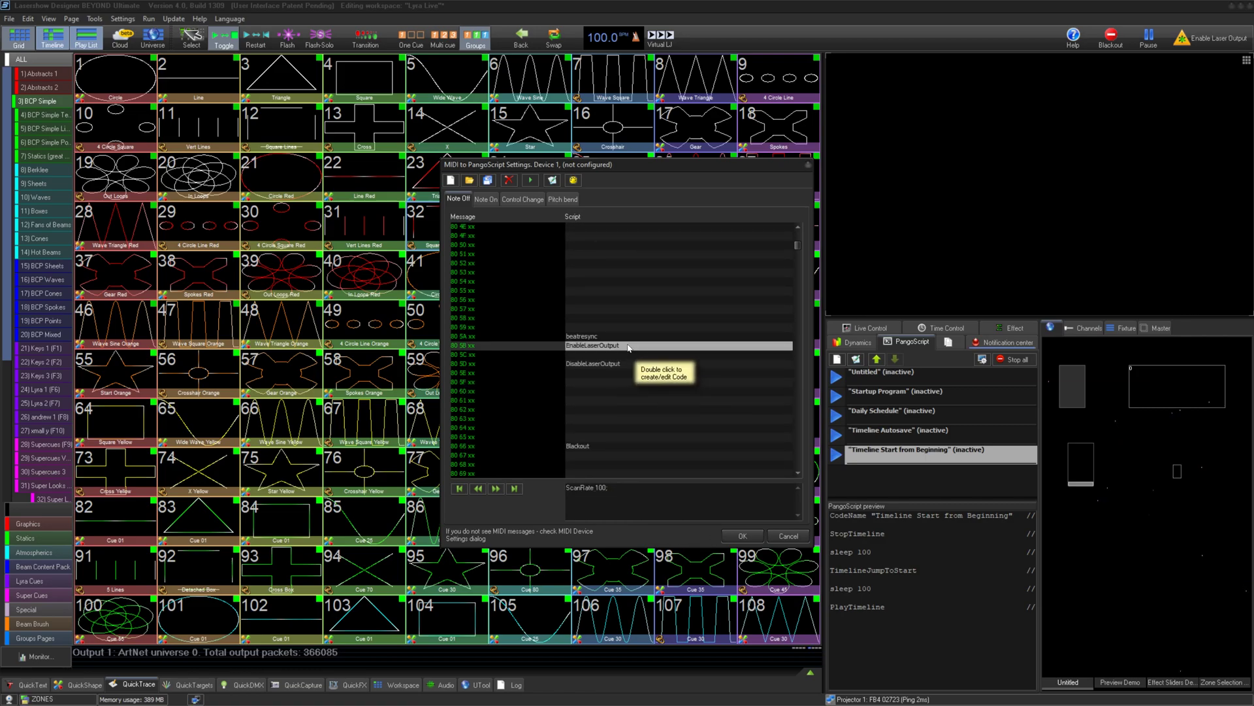